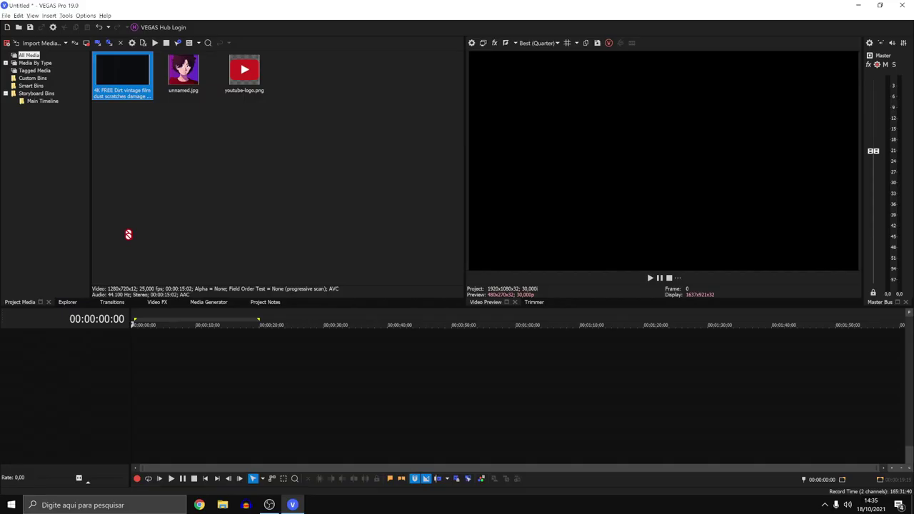
# Add the dust scratches clip at the start of the timeline as video only
pyautogui.moveTo(126, 235); pyautogui.dragTo(111, 129)
pyautogui.moveTo(108, 91); pyautogui.dragTo(121, 366)
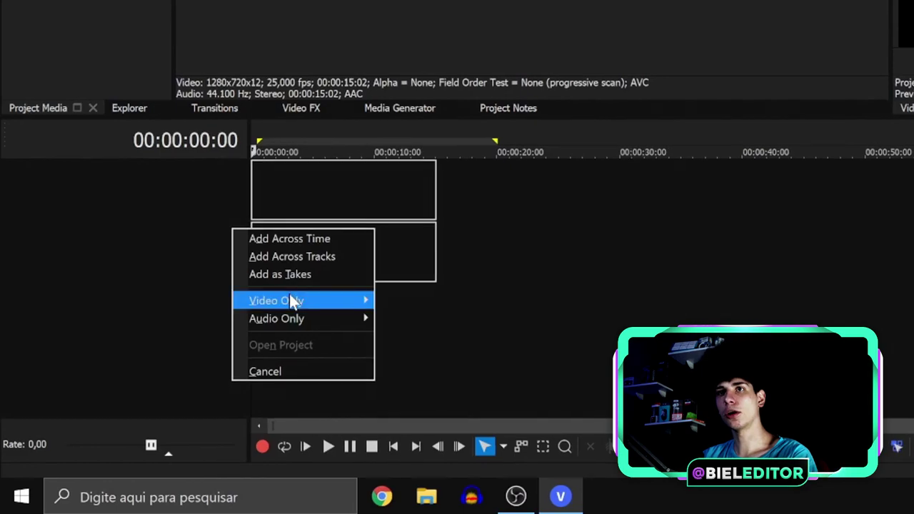
pyautogui.moveTo(342, 303)
pyautogui.click(455, 335)
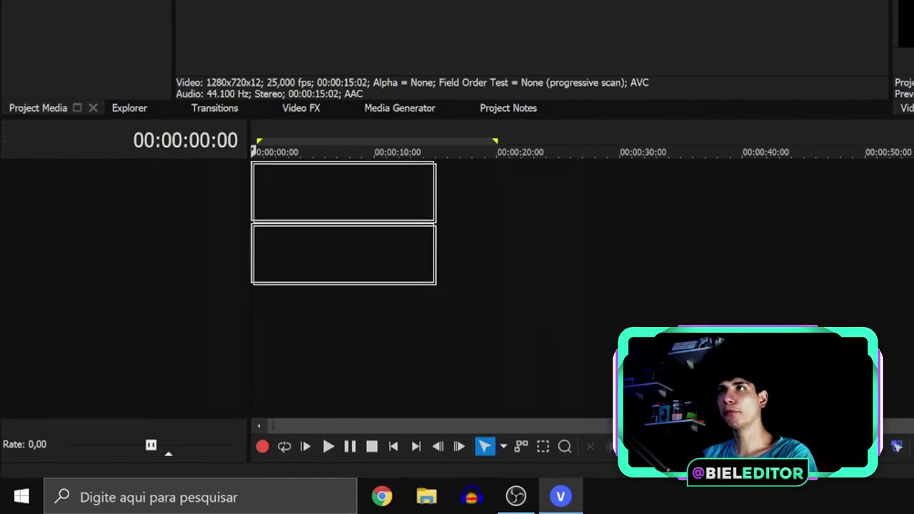
pyautogui.click(649, 126)
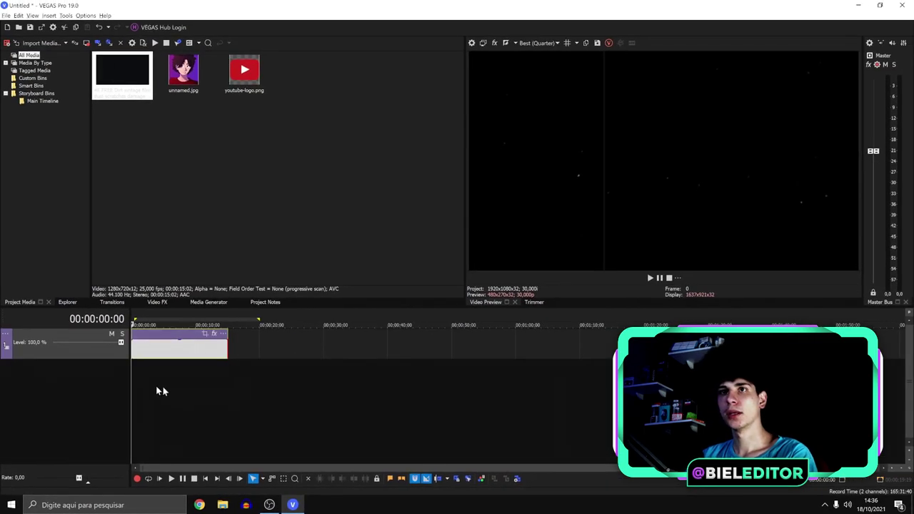
# Trim the dust scratches clip on the timeline so it ends at 00:00:10:00
pyautogui.moveTo(133, 373); pyautogui.dragTo(178, 371)
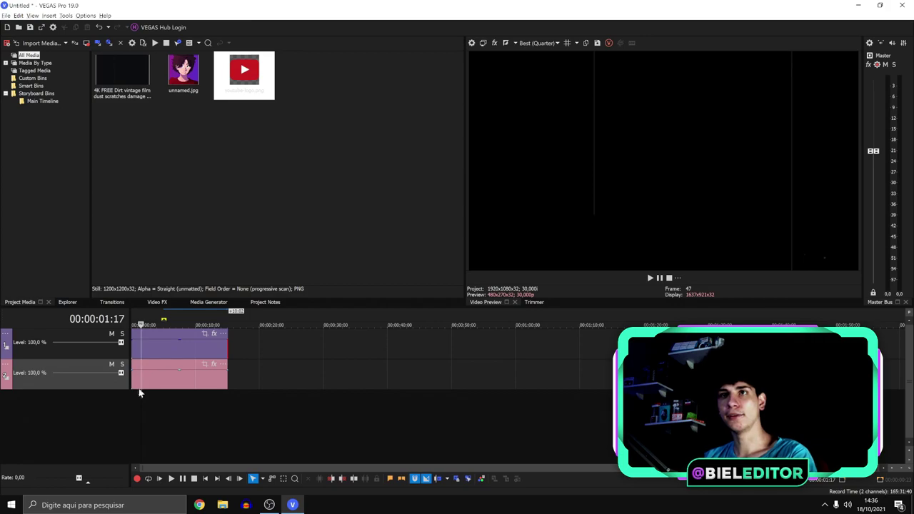
pyautogui.hotkey('ctrl', 'z')
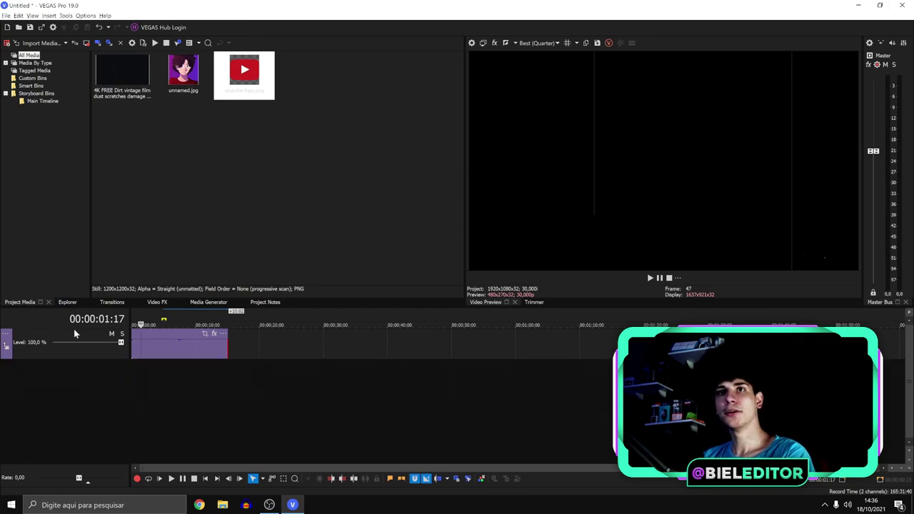
pyautogui.click(227, 352)
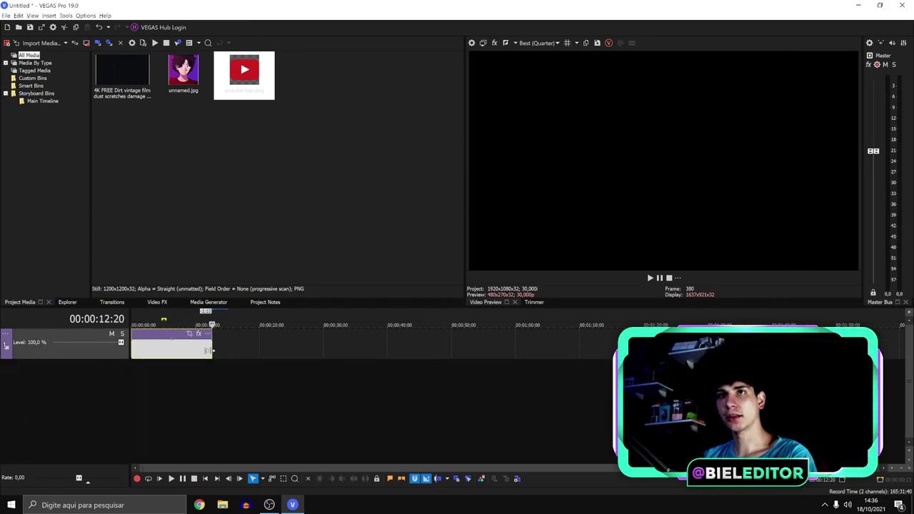
pyautogui.scroll(3, 272, 361)
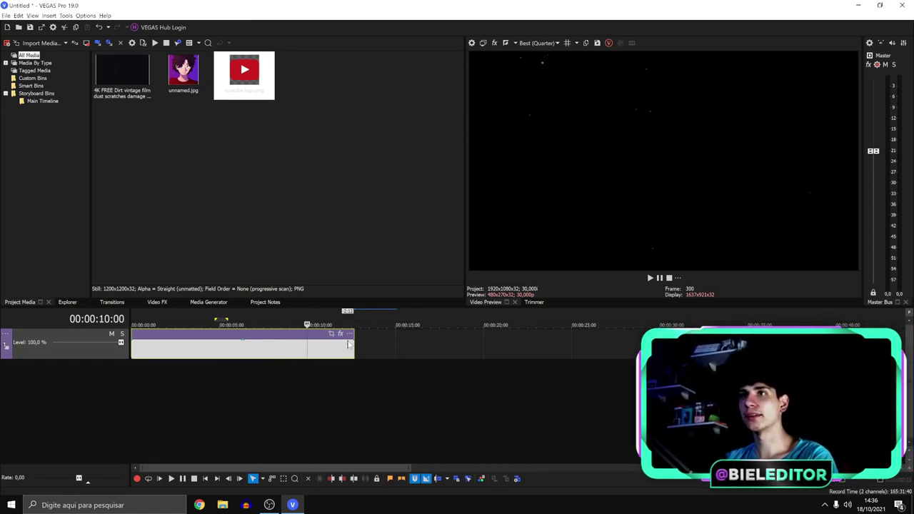
pyautogui.moveTo(352, 349); pyautogui.dragTo(306, 357)
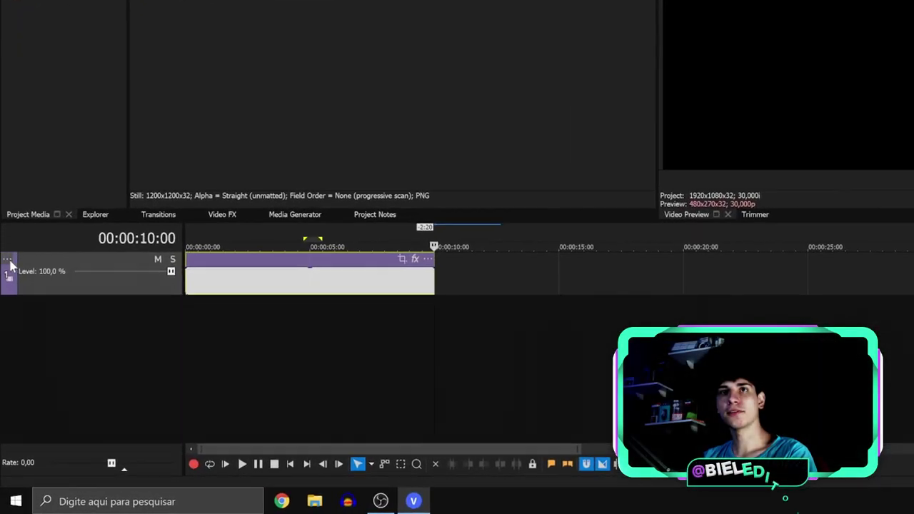
# Set the compositing mode of the dust scratches track to Add
pyautogui.click(6, 334)
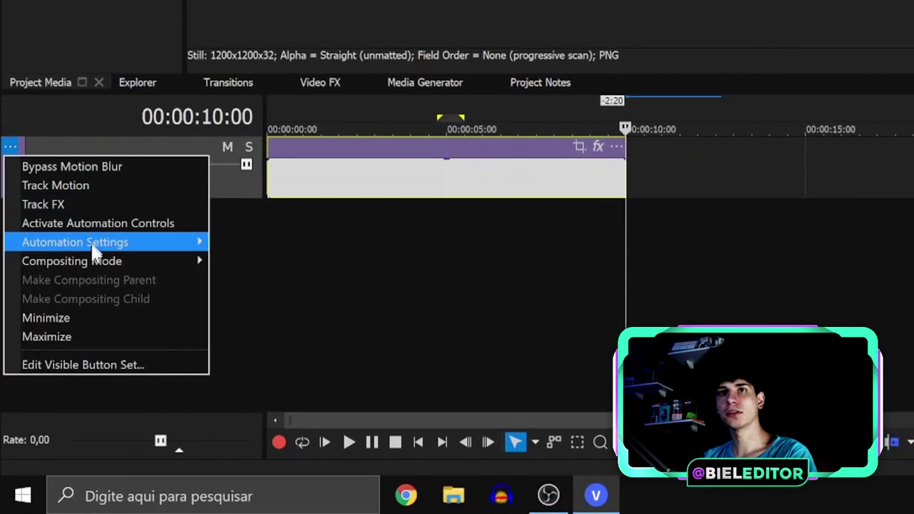
pyautogui.moveTo(85, 281)
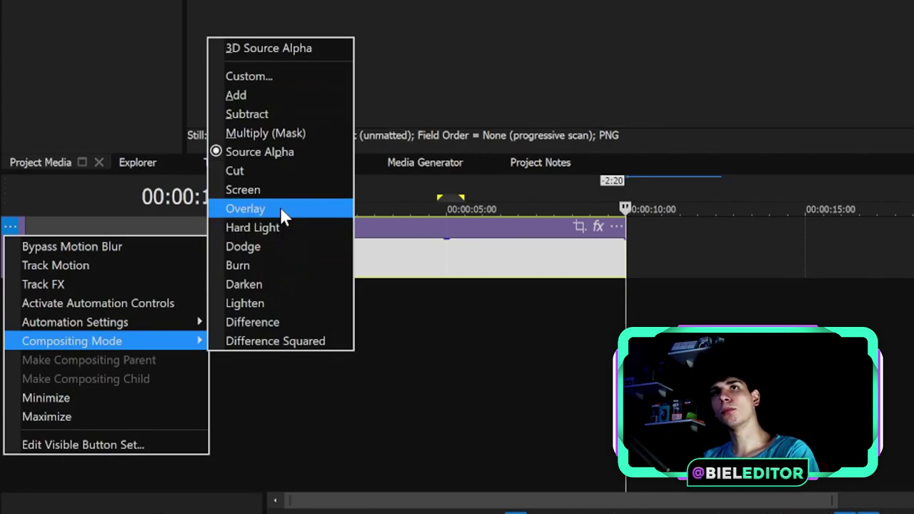
pyautogui.click(269, 95)
# Try youtube-logo.png on a track below the dust clip, extended to 10 seconds, and play back the overlay
pyautogui.moveTo(283, 299); pyautogui.dragTo(436, 322)
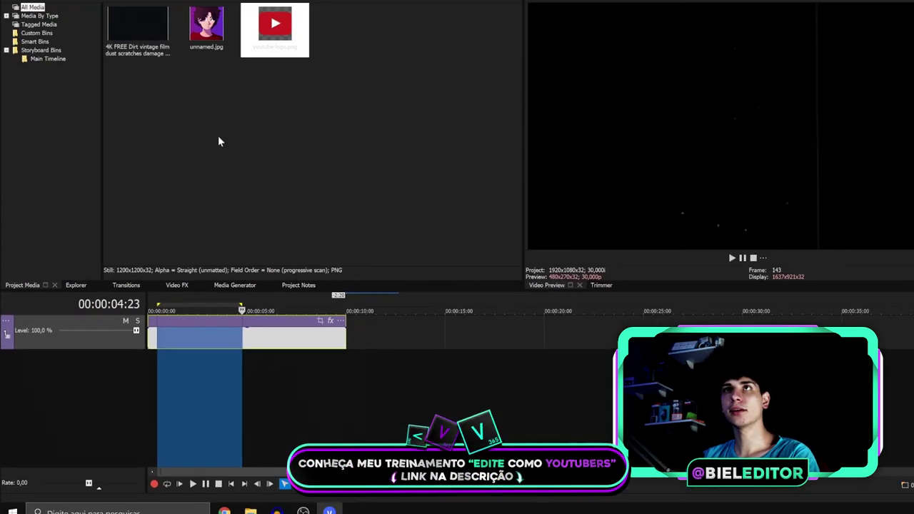
pyautogui.moveTo(231, 96); pyautogui.dragTo(308, 378)
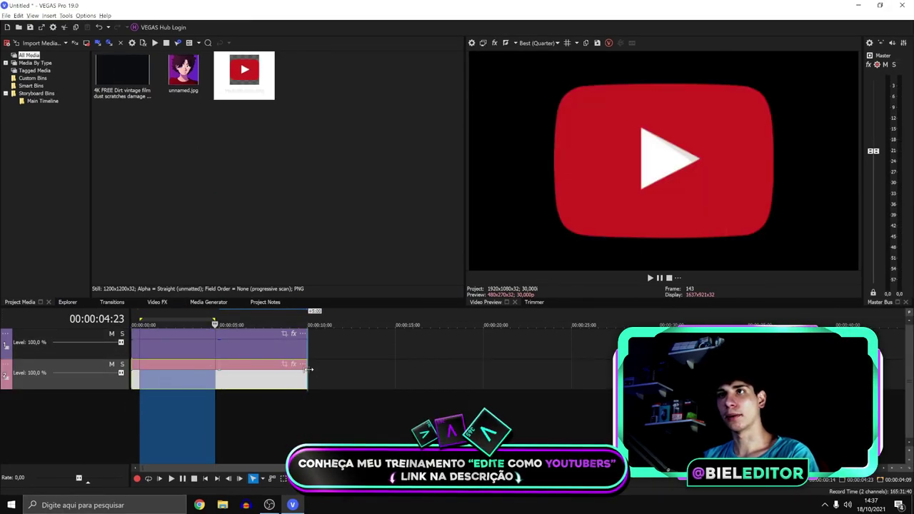
pyautogui.click(136, 400)
pyautogui.press('space')
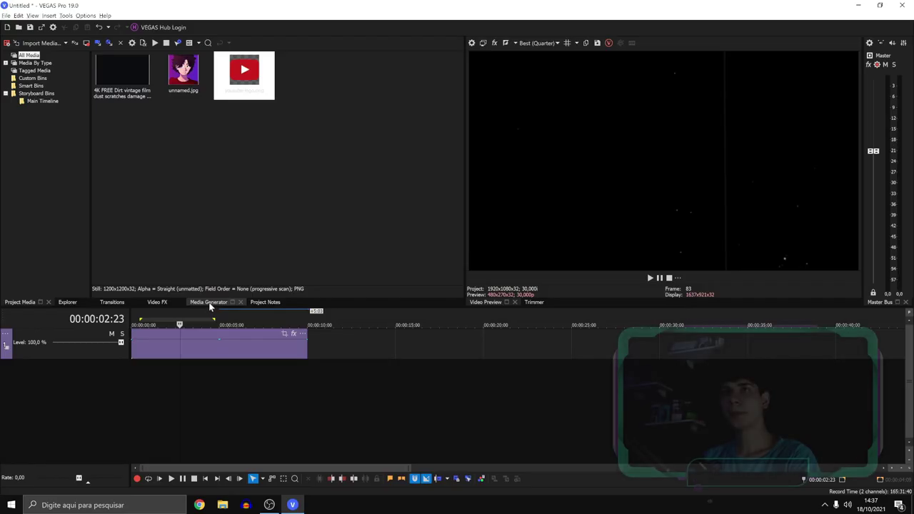
# Add a (Legacy) Text event with the Texto predefinido preset below the dust track and shorten it to 3 seconds
pyautogui.click(213, 303)
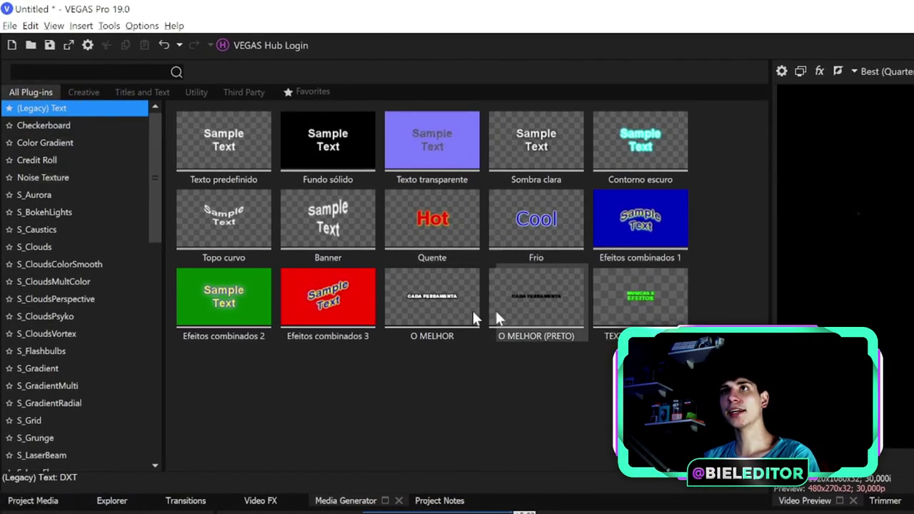
pyautogui.moveTo(204, 159); pyautogui.dragTo(71, 123)
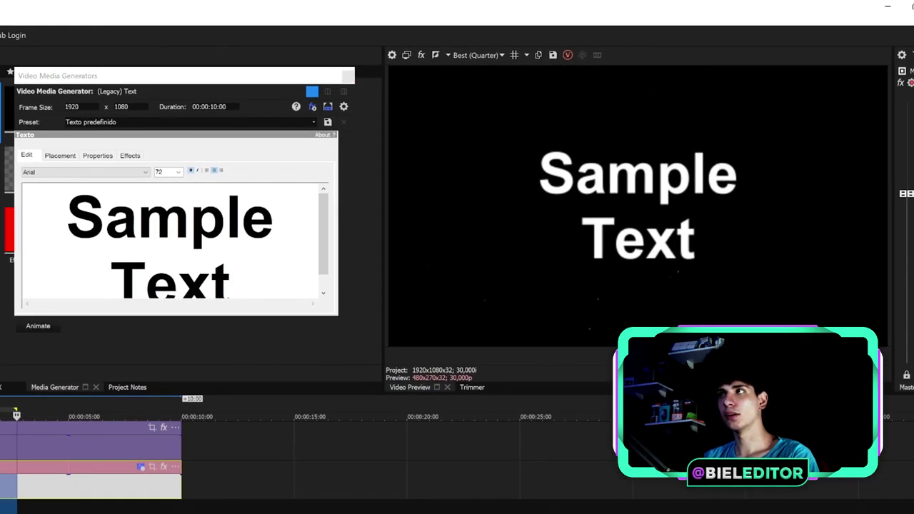
pyautogui.click(10, 494)
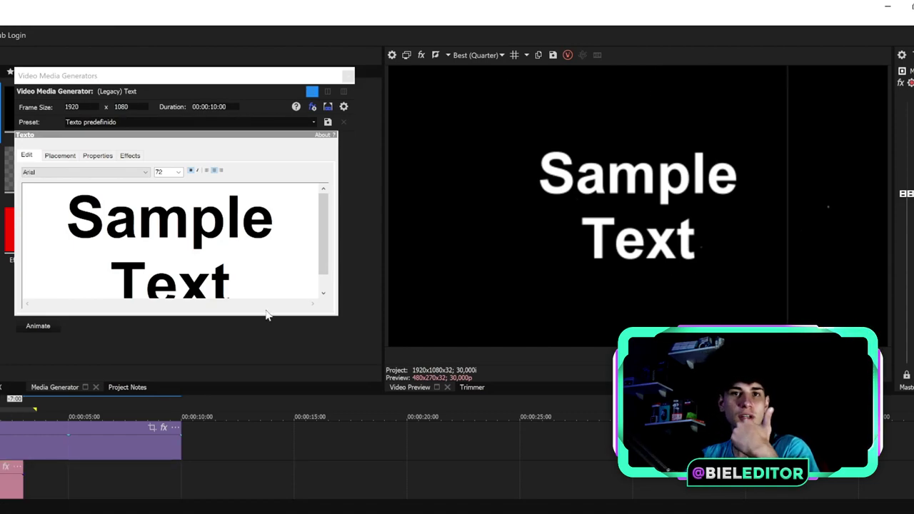
# Replace the sample text with "COMO EDITAR" on the first line and "QUE NEM O" on the second
pyautogui.moveTo(213, 280); pyautogui.dragTo(98, 137)
pyautogui.hotkey('ctrl', 'a')
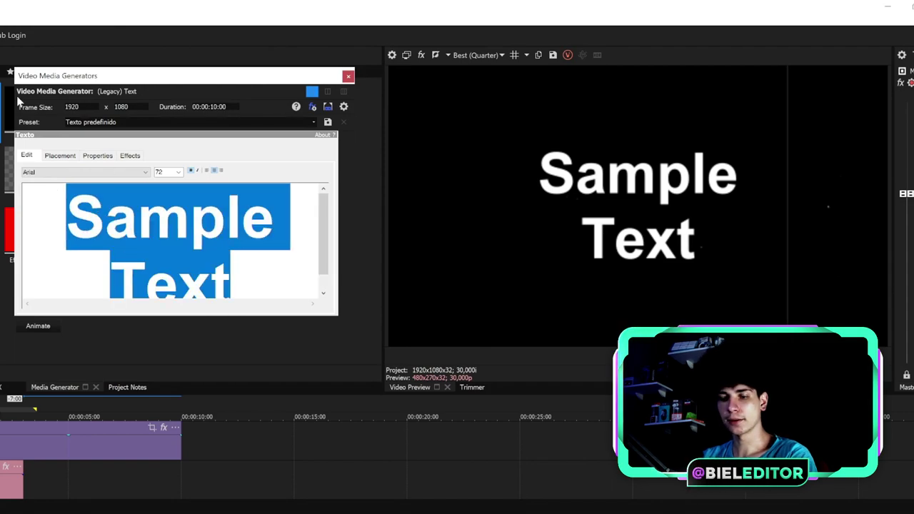
pyautogui.write('como editar')
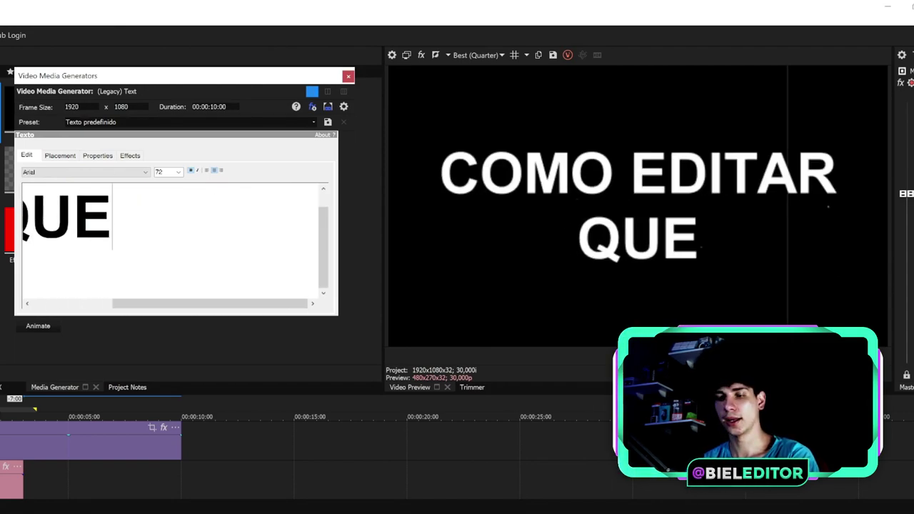
pyautogui.write('NEM O')
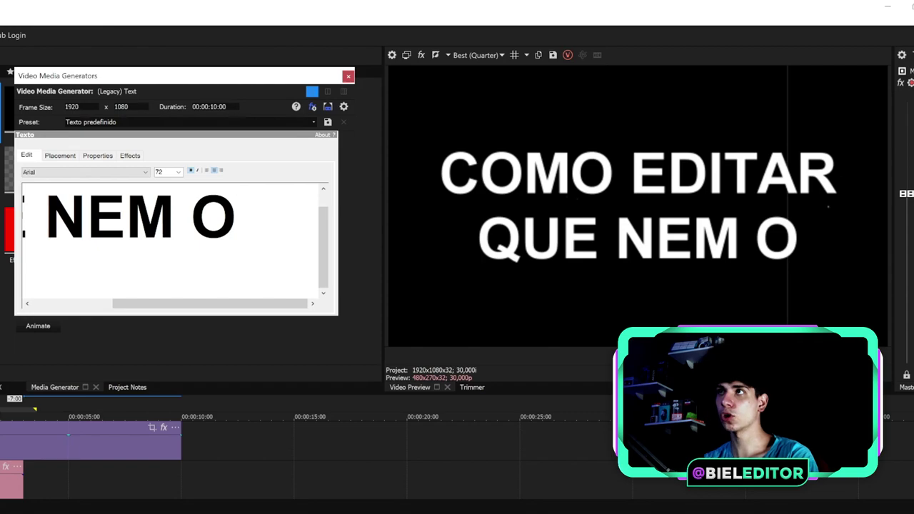
# Reduce the whole text to size 36 and set the "QUE NEM O" line to size 45
pyautogui.scroll(-2, 163, 173)
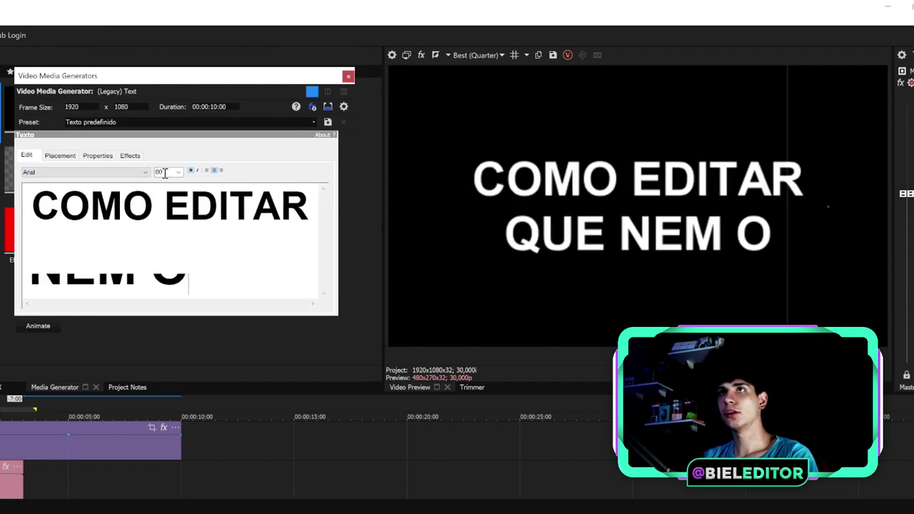
pyautogui.moveTo(258, 235); pyautogui.dragTo(89, 242)
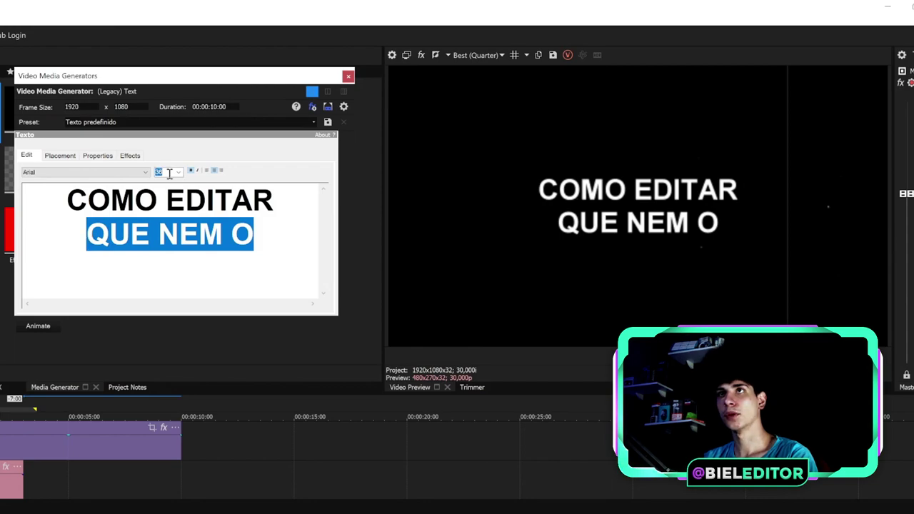
pyautogui.scroll(1, 168, 172)
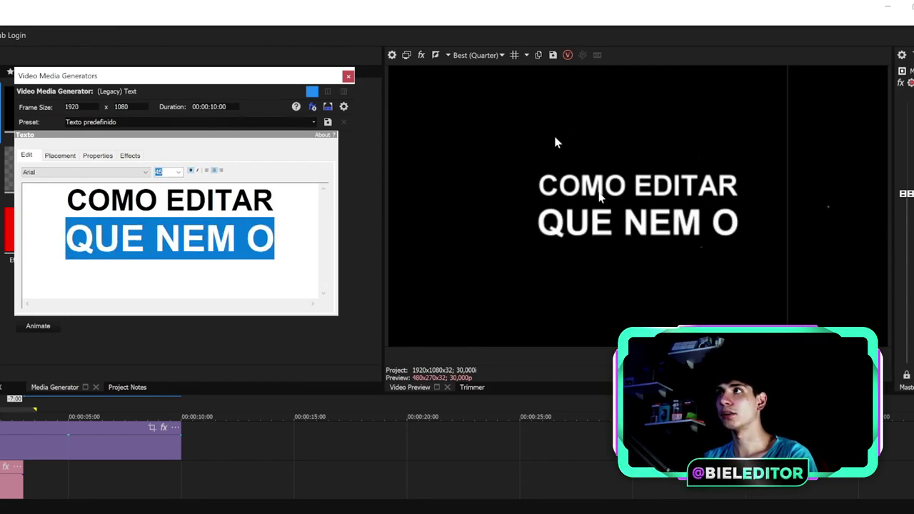
# Change the font of both text lines to Heavitas
pyautogui.click(70, 173)
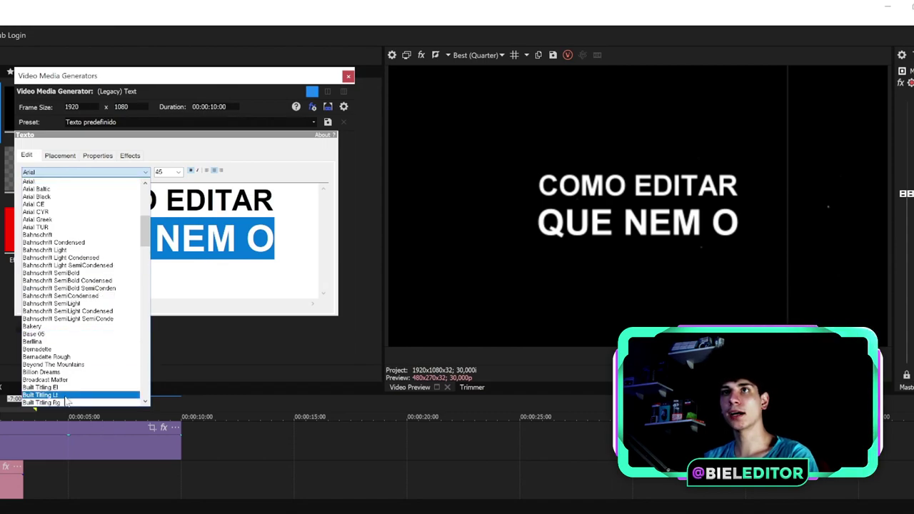
pyautogui.scroll(-10, 56, 394)
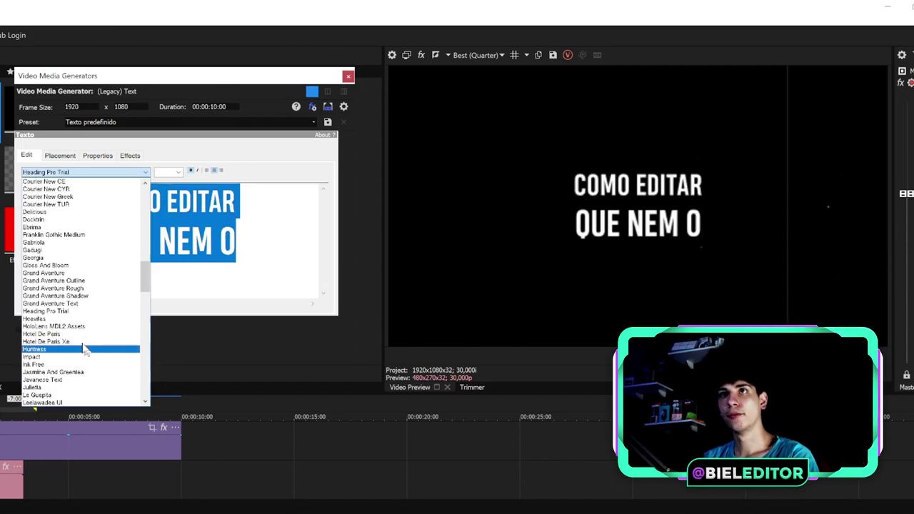
pyautogui.click(50, 324)
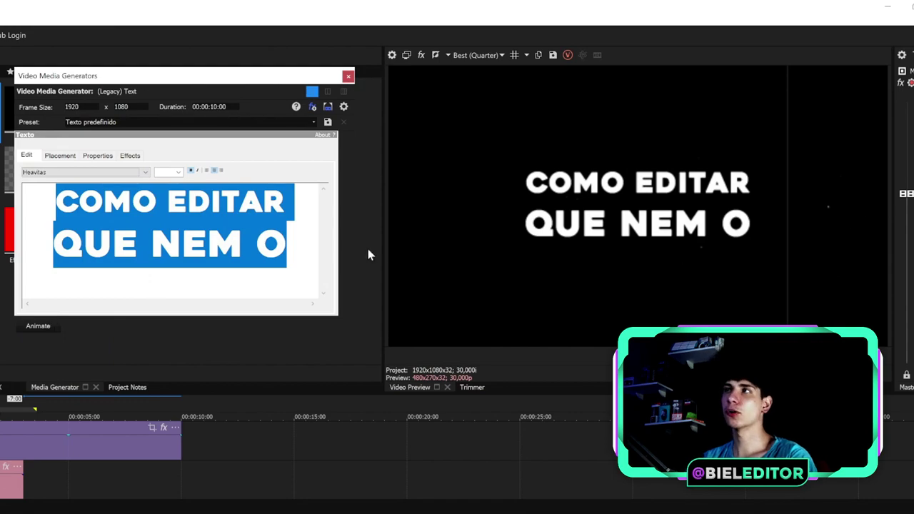
# Tighten the text's line spacing to a leading of 0,719 and close the media generator window
pyautogui.click(293, 246)
pyautogui.moveTo(292, 246); pyautogui.dragTo(48, 246)
pyautogui.click(107, 156)
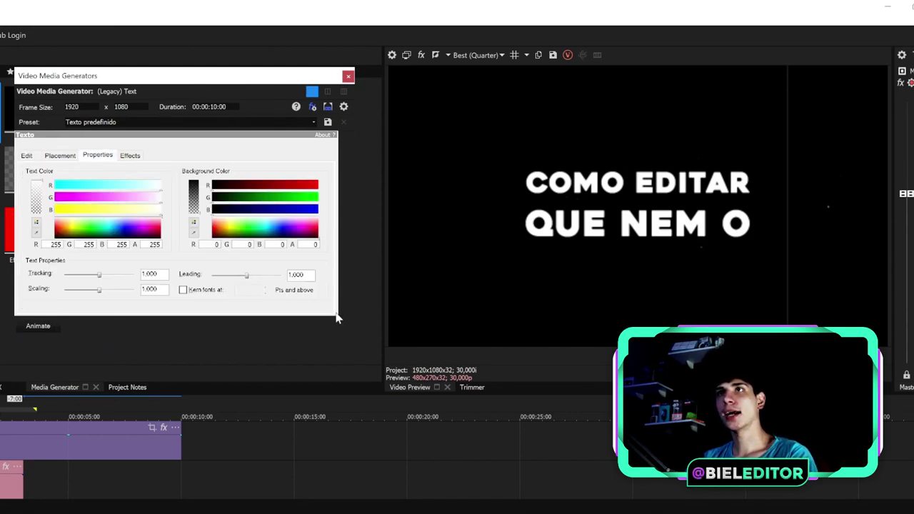
pyautogui.moveTo(247, 278); pyautogui.dragTo(237, 278)
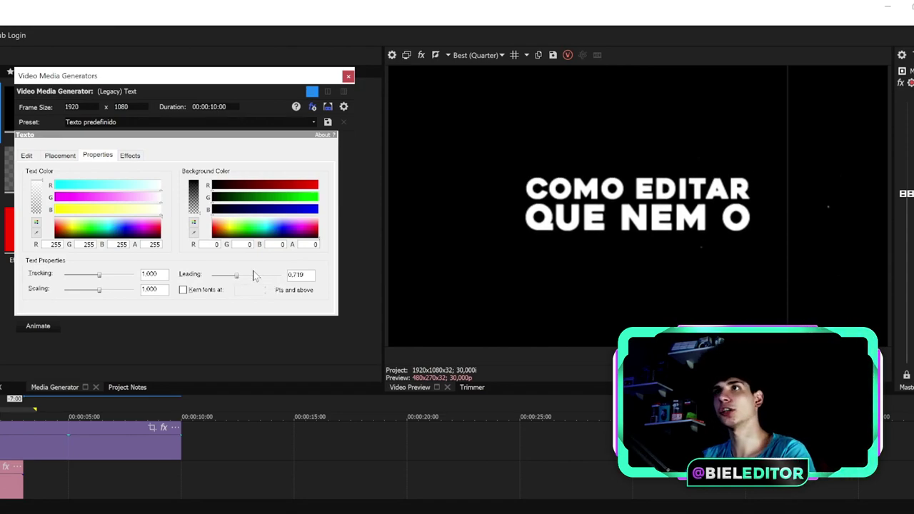
pyautogui.click(349, 77)
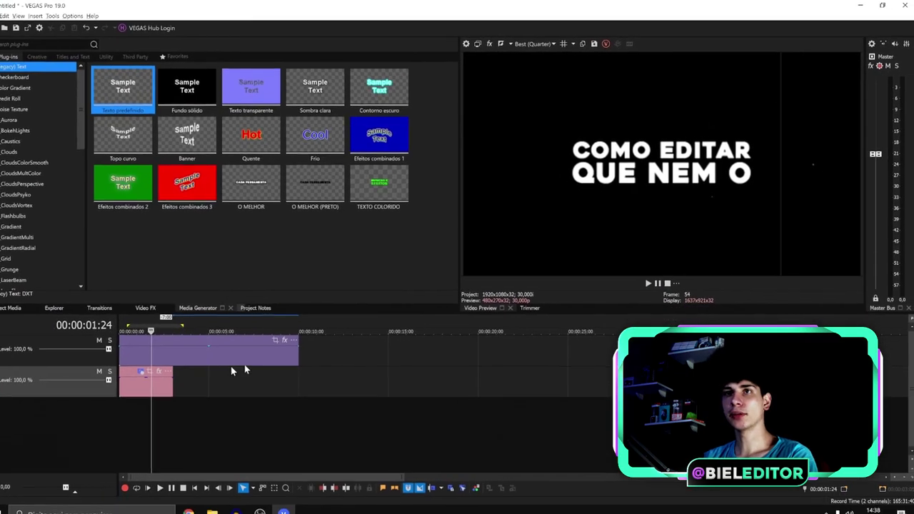
# Step the playhead back frame by frame to 00:00:01:14 to check the text with the dust overlay
pyautogui.press('Left')
pyautogui.press('Left')
pyautogui.press('Left')
pyautogui.press('Left')
pyautogui.press('Left')
pyautogui.press('Left')
pyautogui.press('Left')
pyautogui.press('Left')
pyautogui.press('Left')
pyautogui.press('Left')
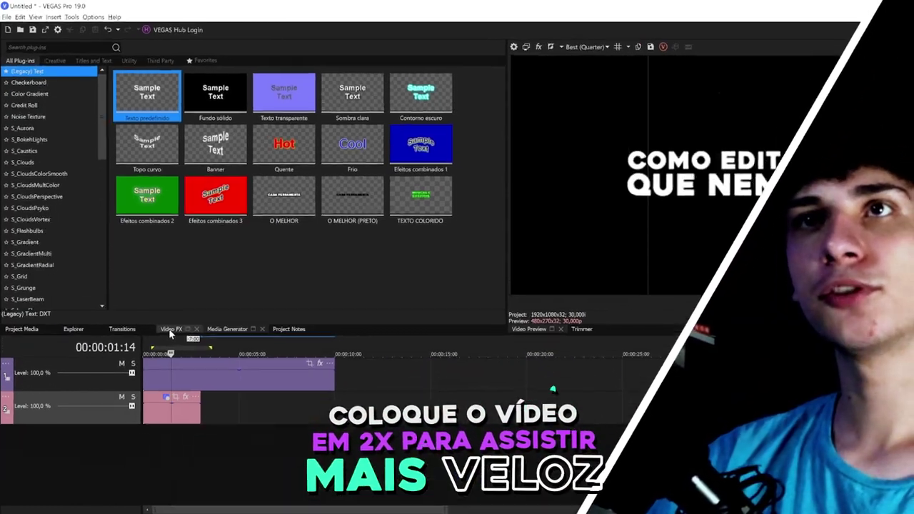
# Search the video effects for "PERSP" and apply the default S_WarpPerspective preset to the text event
pyautogui.click(157, 302)
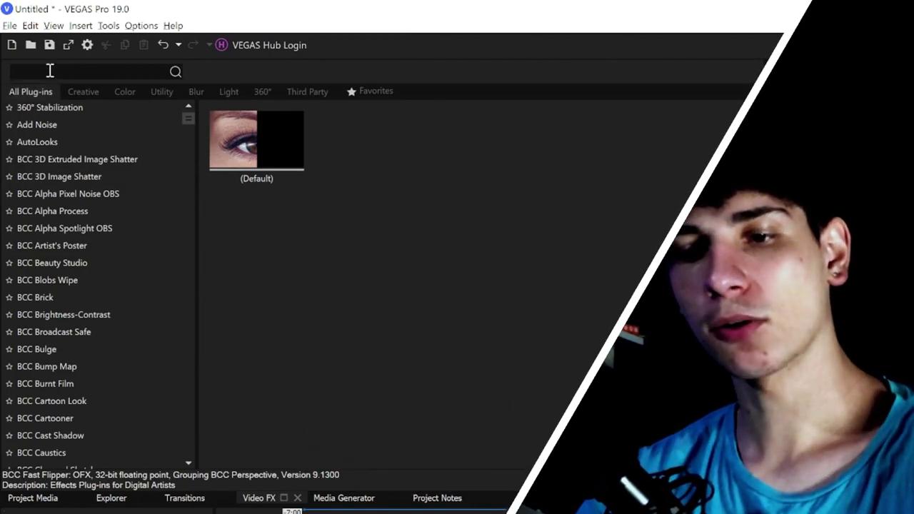
pyautogui.click(12, 71)
pyautogui.write('PERSP')
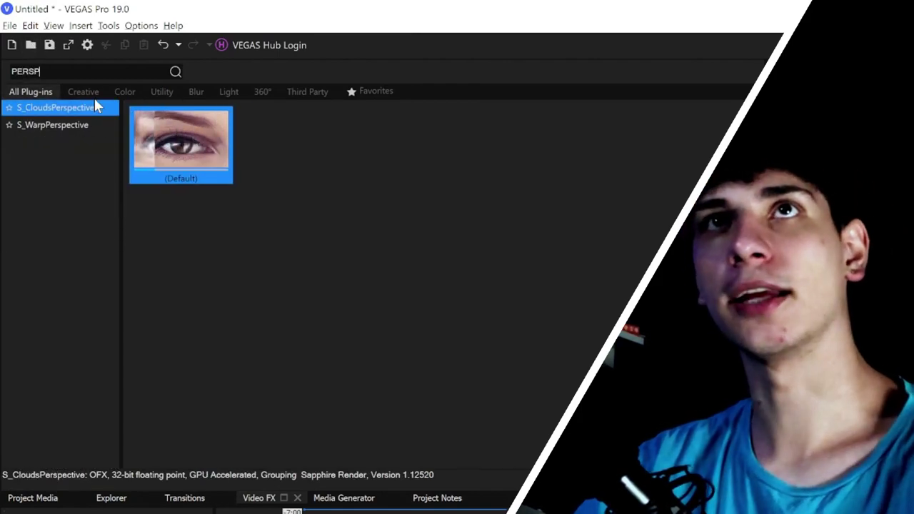
pyautogui.click(81, 123)
pyautogui.click(80, 110)
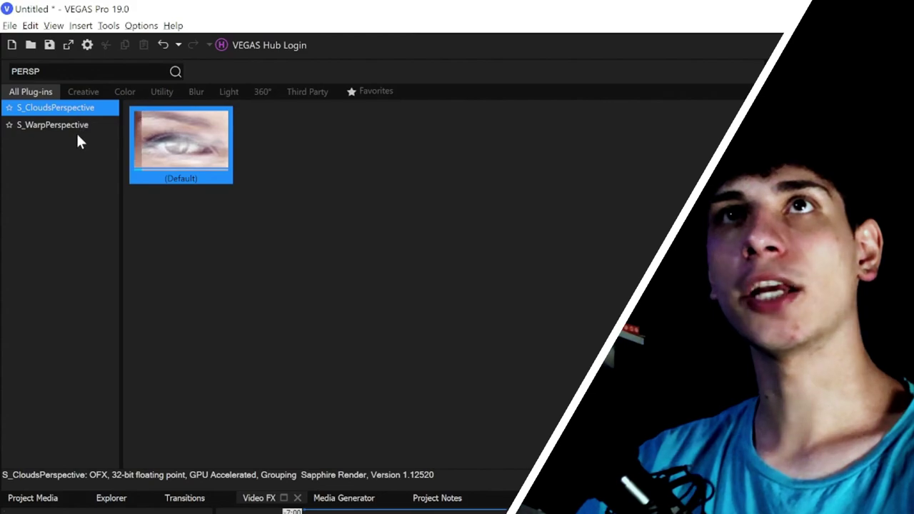
pyautogui.click(67, 126)
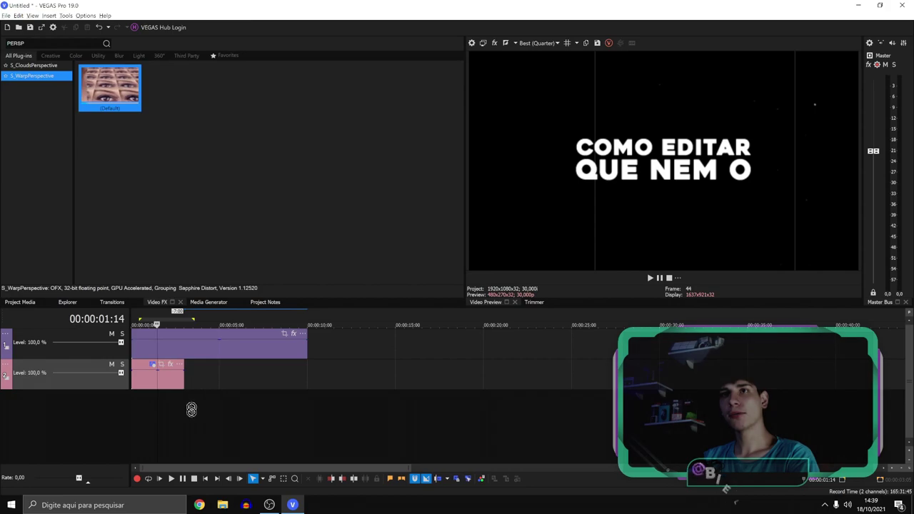
pyautogui.moveTo(150, 385); pyautogui.dragTo(163, 409)
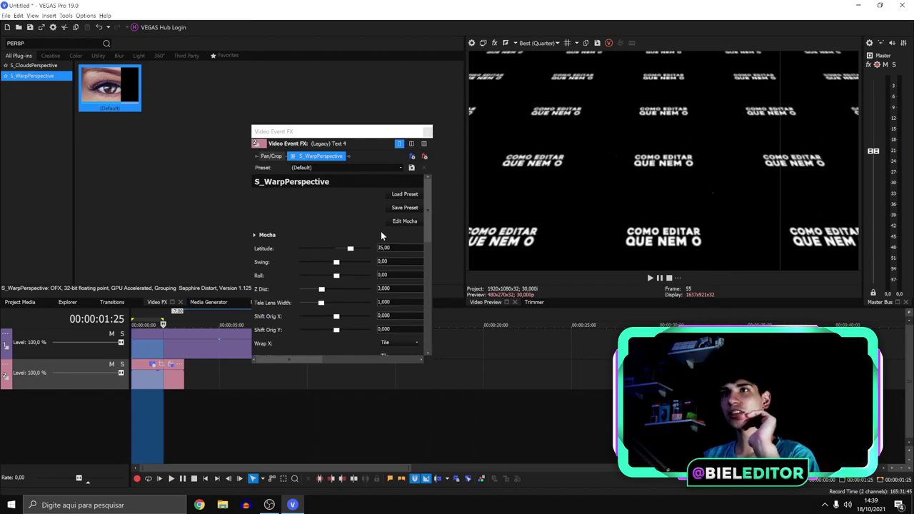
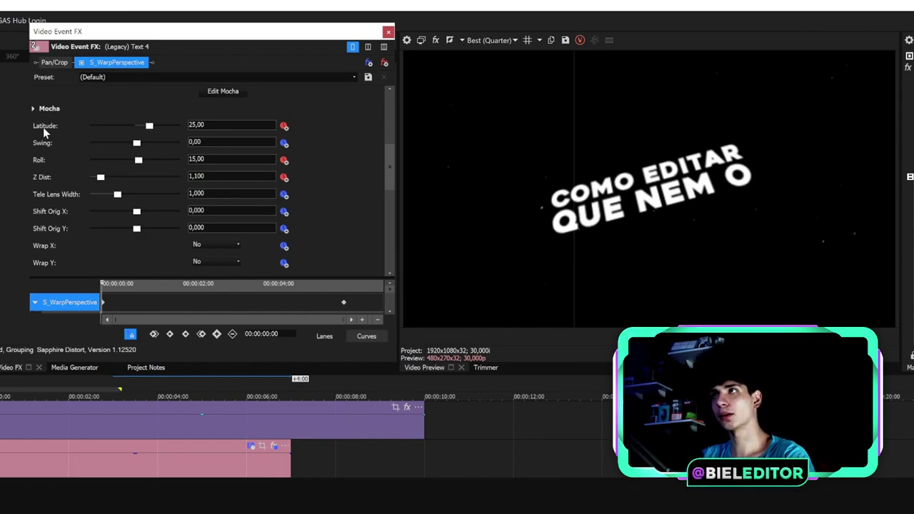
# Try a Latitude of 15 and a small Swing change in S_WarpPerspective, and set the Latitude back to 25
pyautogui.click(209, 125)
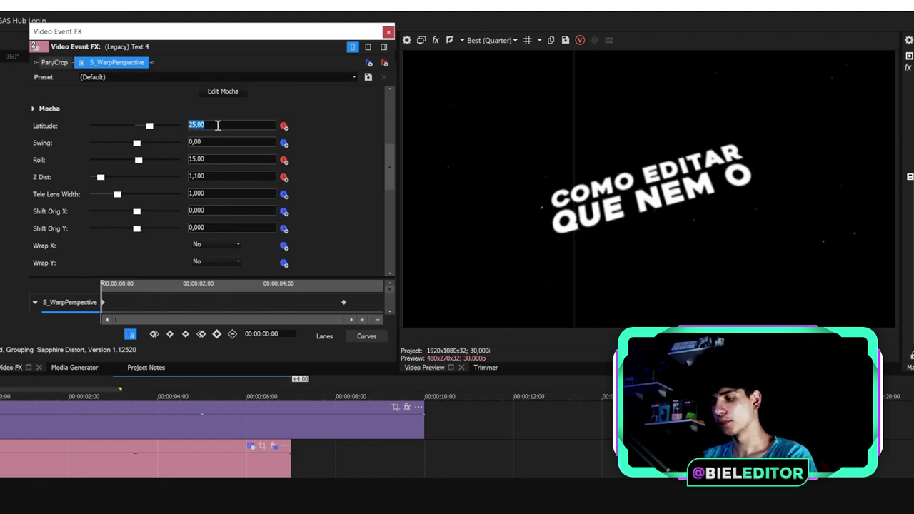
pyautogui.press('Return')
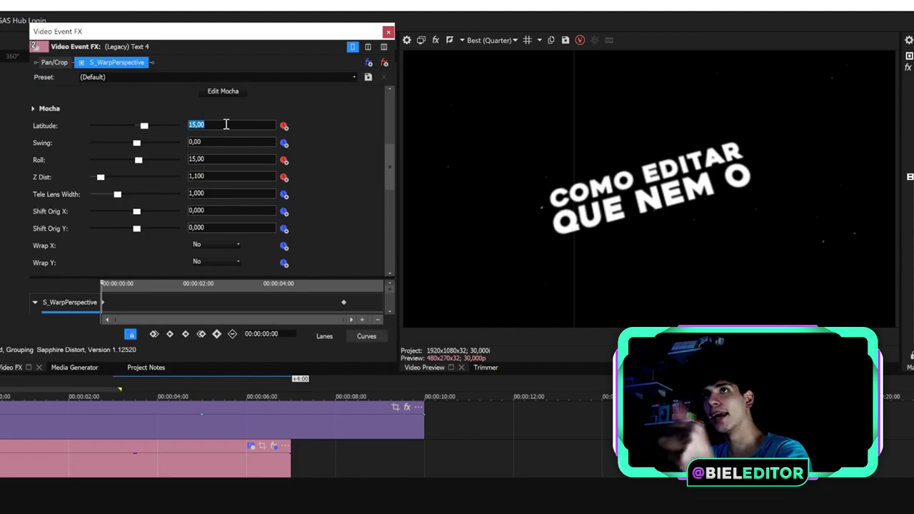
pyautogui.write('25')
pyautogui.press('Return')
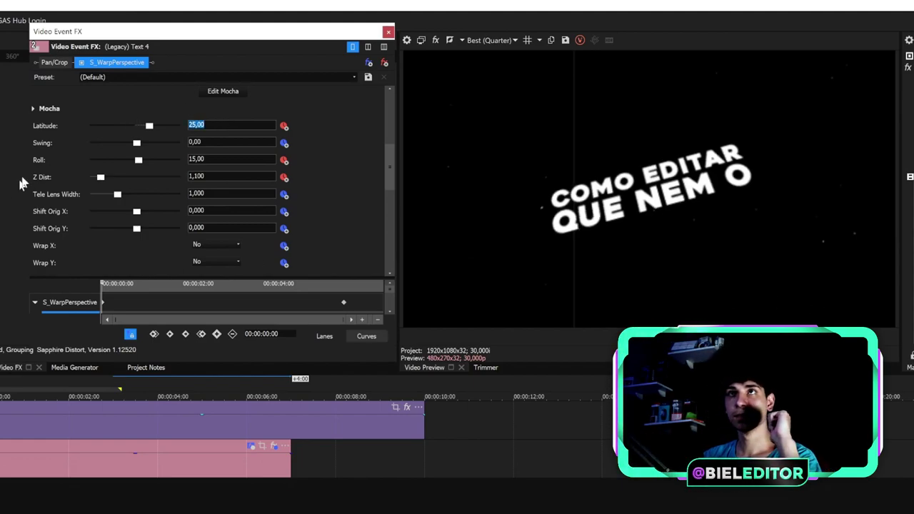
pyautogui.moveTo(136, 143); pyautogui.dragTo(141, 145)
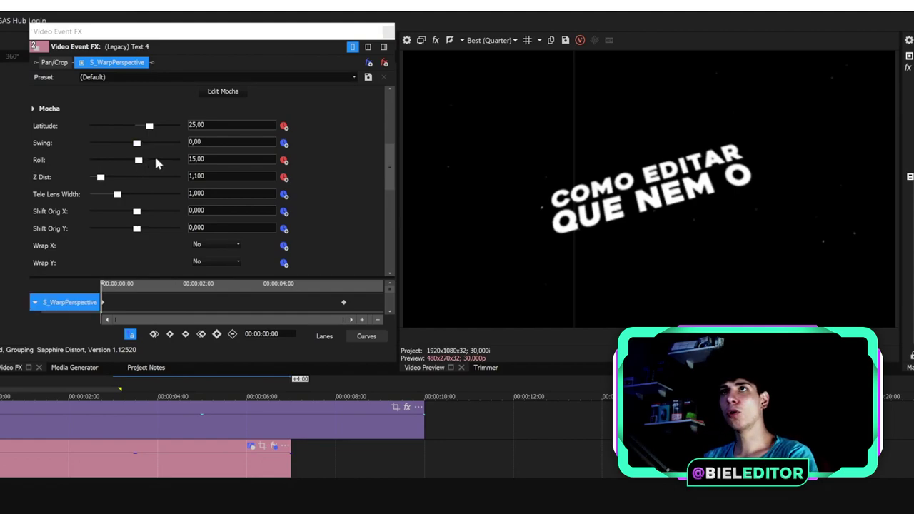
# Try Roll values of 0 and 10 in S_WarpPerspective, returning the Roll to 15
pyautogui.moveTo(140, 163); pyautogui.dragTo(135, 162)
pyautogui.doubleClick(137, 160)
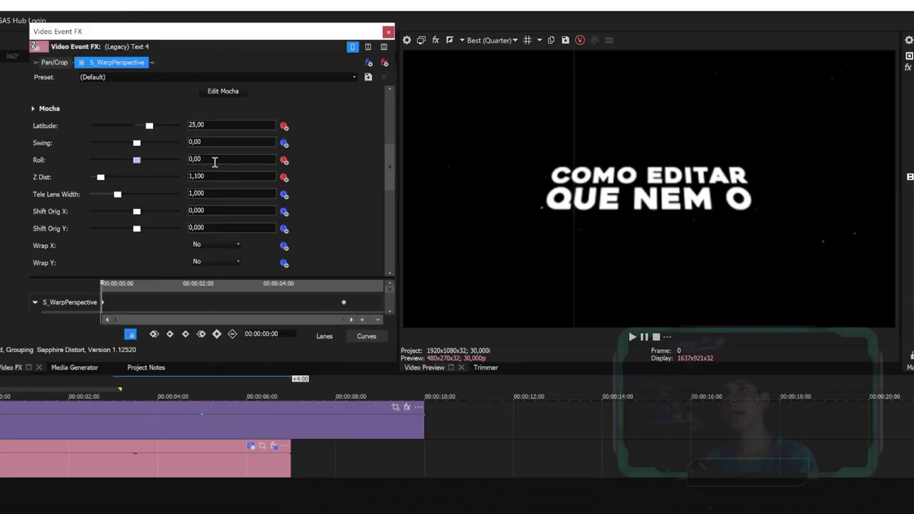
pyautogui.doubleClick(214, 158)
pyautogui.write('15')
pyautogui.press('Return')
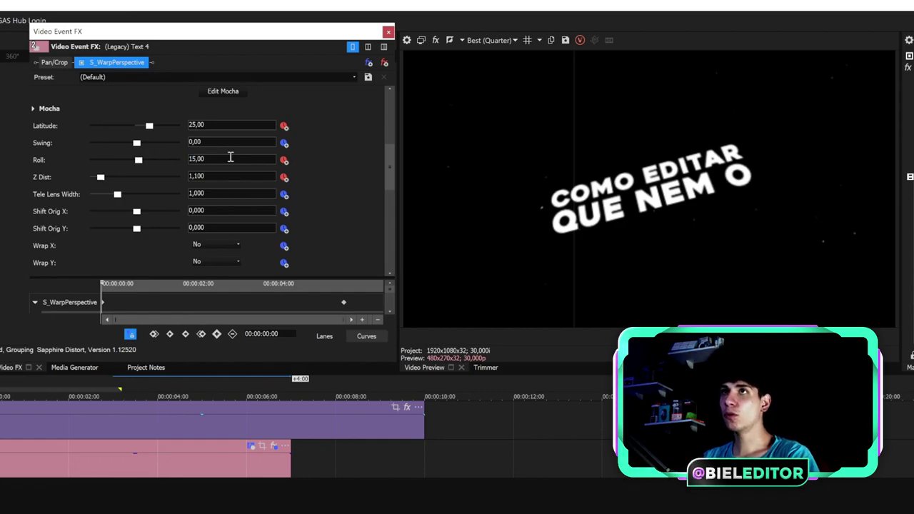
pyautogui.write('10')
pyautogui.press('Return')
pyautogui.write('15')
pyautogui.press('Return')
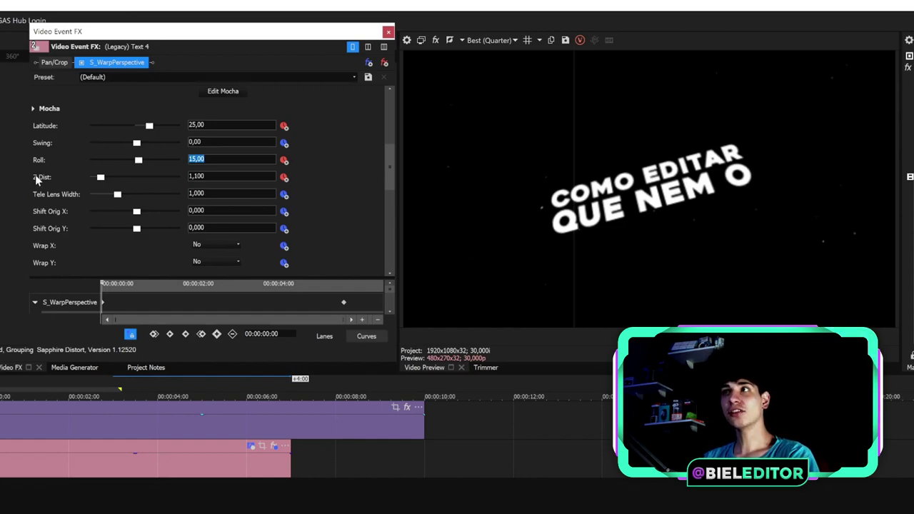
# Try a lower Z Dist of 0,889 and undo that change
pyautogui.moveTo(101, 177)
pyautogui.mouseDown()
pyautogui.moveTo(115, 178)
pyautogui.moveTo(90, 180)
pyautogui.moveTo(105, 179)
pyautogui.moveTo(98, 182)
pyautogui.mouseUp()
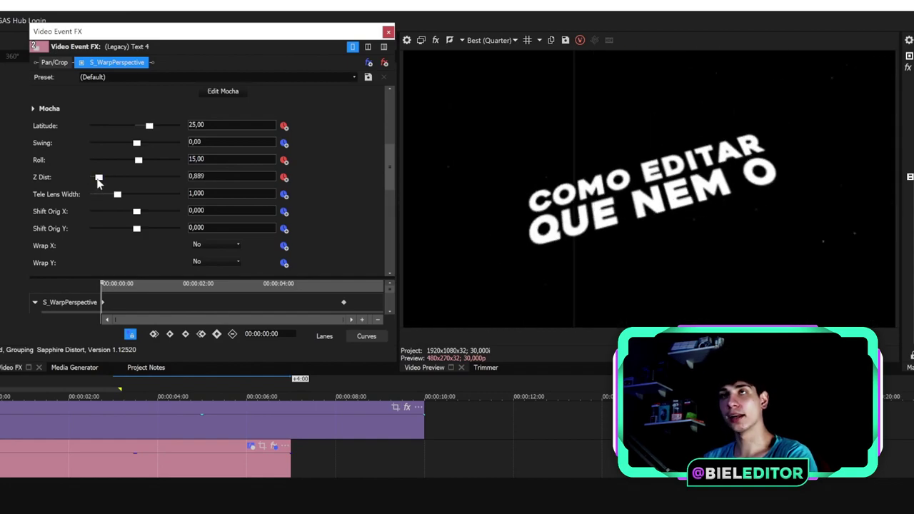
pyautogui.hotkey('ctrl', 'z')
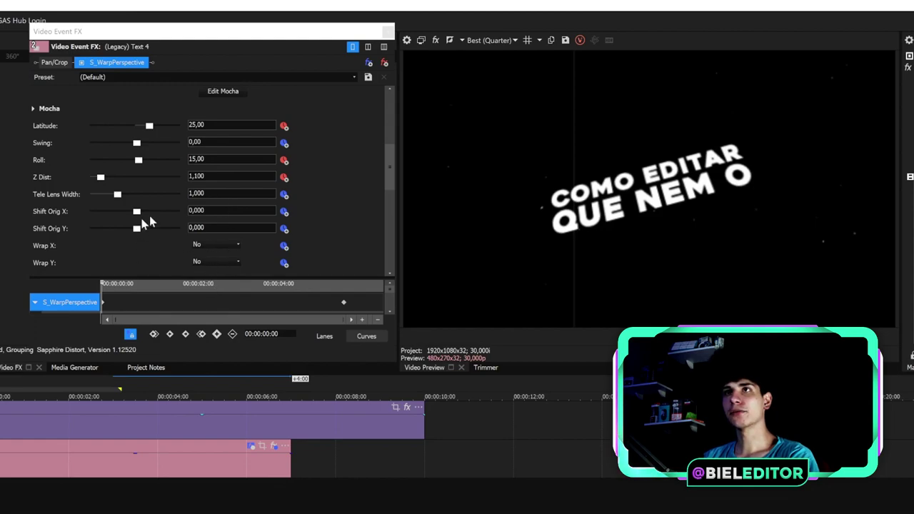
# Enlarge the S_WarpPerspective keyframe area to expose the Latitude, Roll and Z Dist lanes
pyautogui.moveTo(393, 154); pyautogui.dragTo(391, 264)
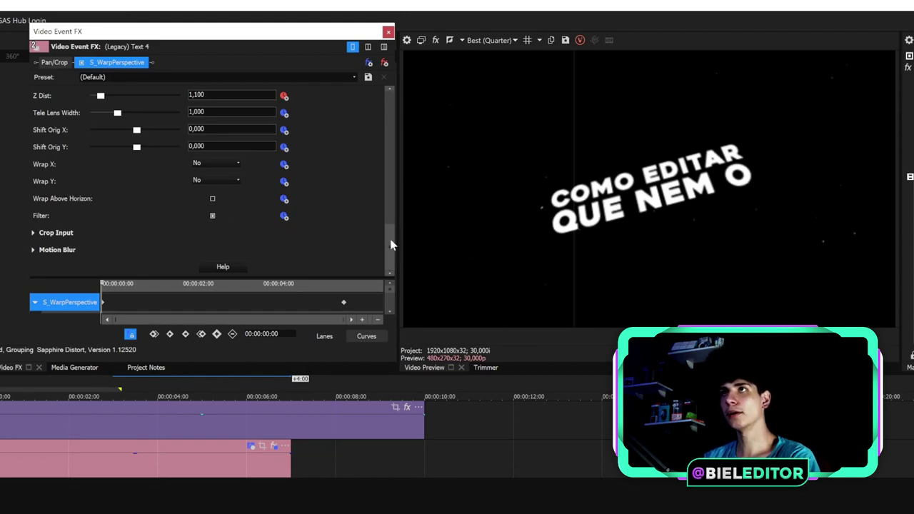
pyautogui.scroll(3, 391, 245)
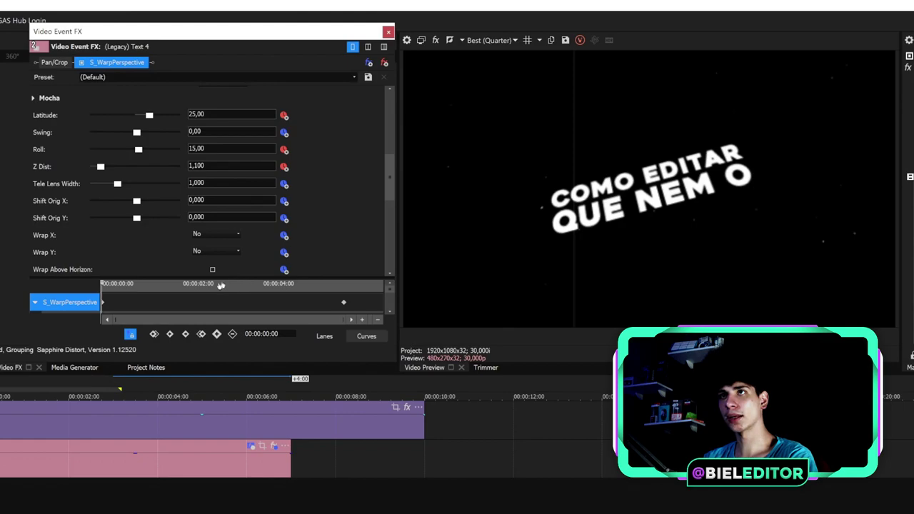
pyautogui.moveTo(218, 275); pyautogui.dragTo(220, 176)
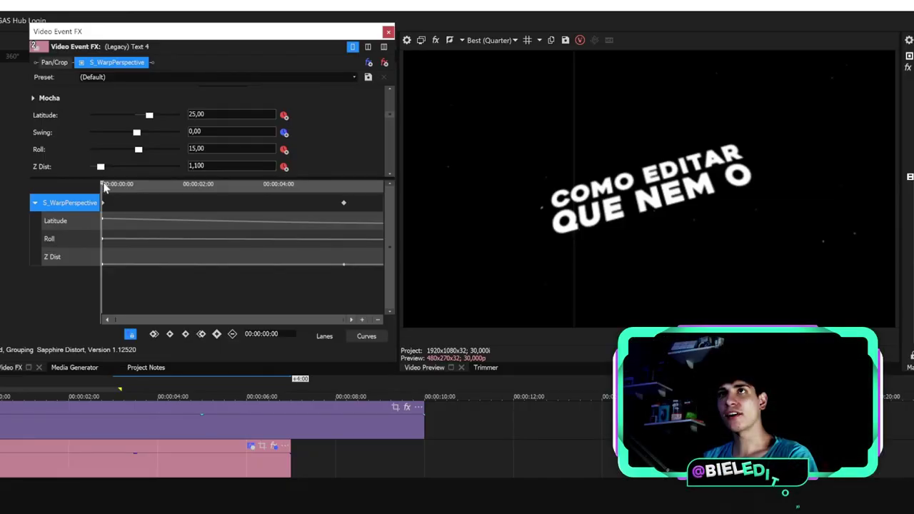
# Scrub the S_WarpPerspective animation between its first and last keyframes to review the text movement
pyautogui.moveTo(104, 187); pyautogui.dragTo(324, 187)
pyautogui.moveTo(166, 187); pyautogui.dragTo(229, 191)
pyautogui.click(229, 191)
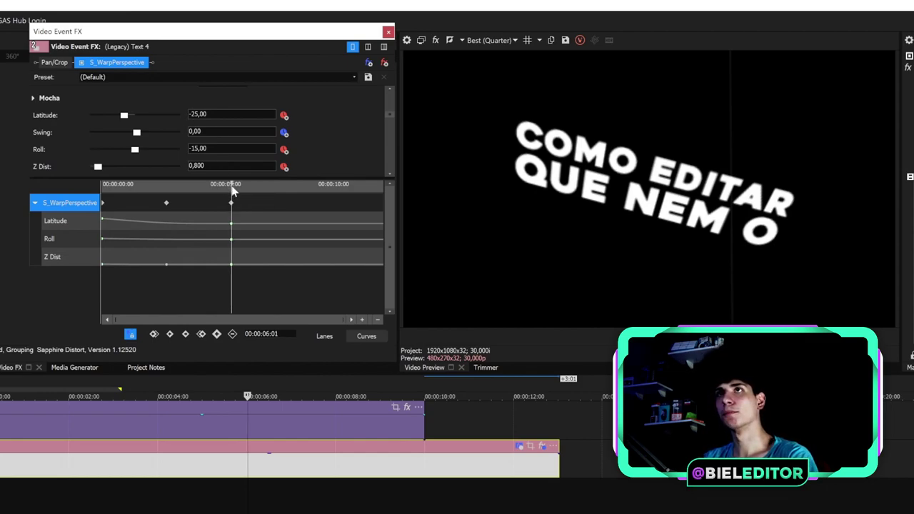
pyautogui.moveTo(230, 188); pyautogui.dragTo(102, 187)
pyautogui.moveTo(231, 190)
pyautogui.mouseDown()
pyautogui.moveTo(191, 191)
pyautogui.moveTo(227, 192)
pyautogui.mouseUp()
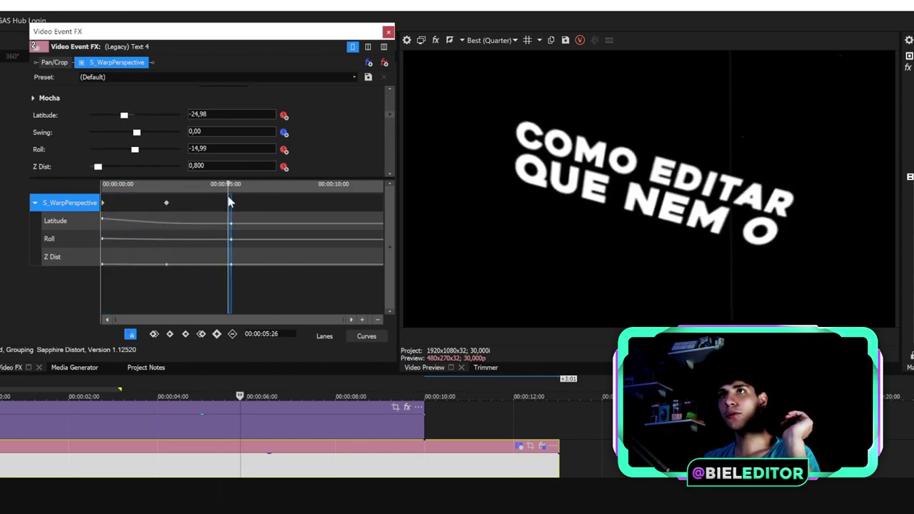
# At 00:00:05:29, try a Latitude of 25 on the S_WarpPerspective effect, and set it to -25
pyautogui.click(211, 114)
pyautogui.write('25')
pyautogui.press('Return')
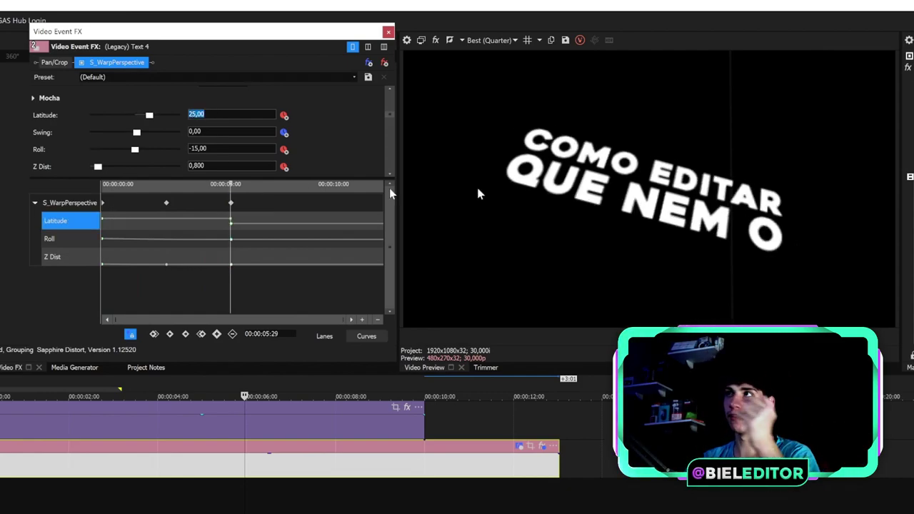
pyautogui.write('-2')
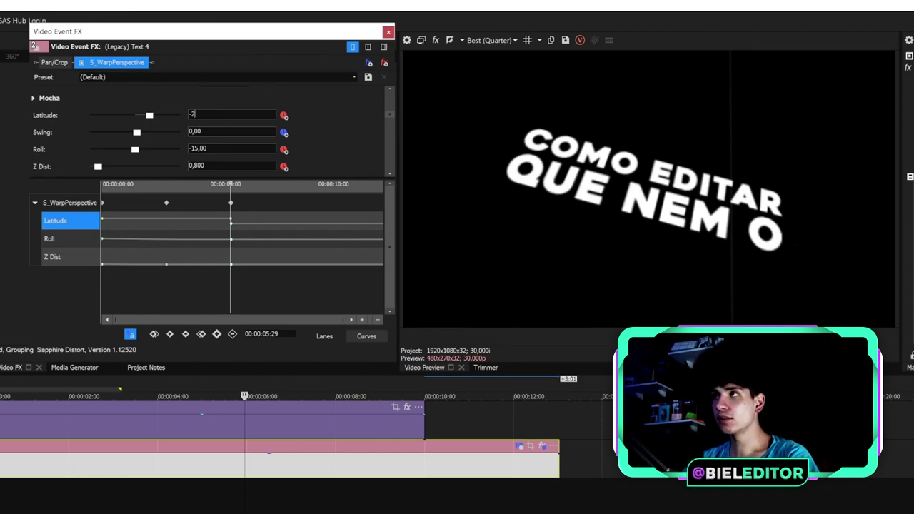
pyautogui.write('5')
pyautogui.press('Return')
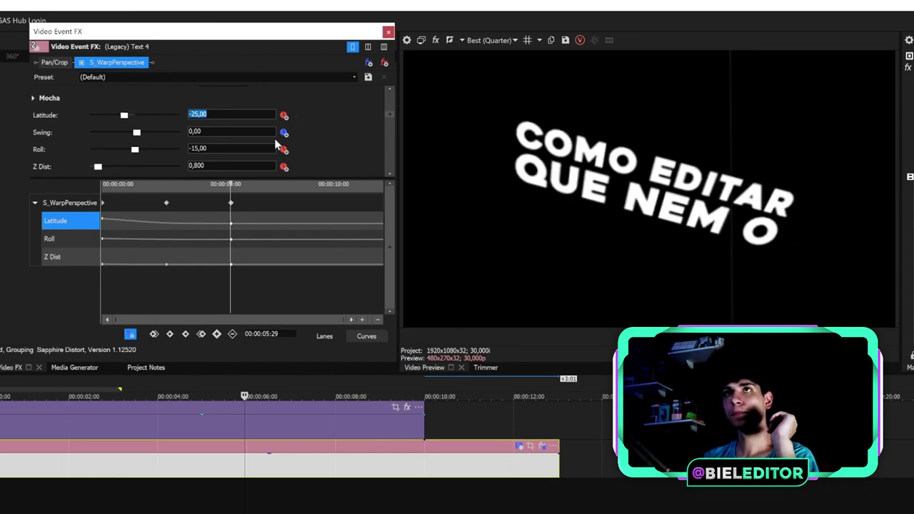
# At 00:00:05:29, try a Roll of 15 on the effect, and set it to -15
pyautogui.click(220, 148)
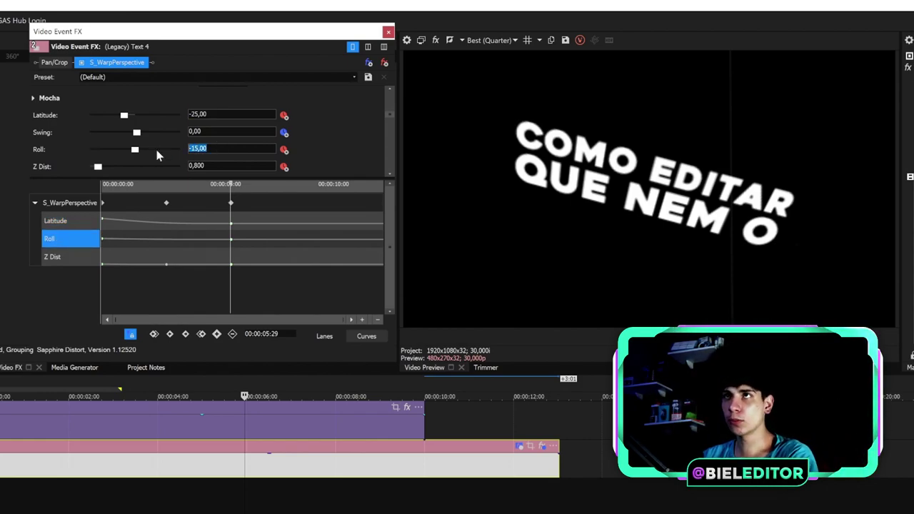
pyautogui.write('15')
pyautogui.press('Return')
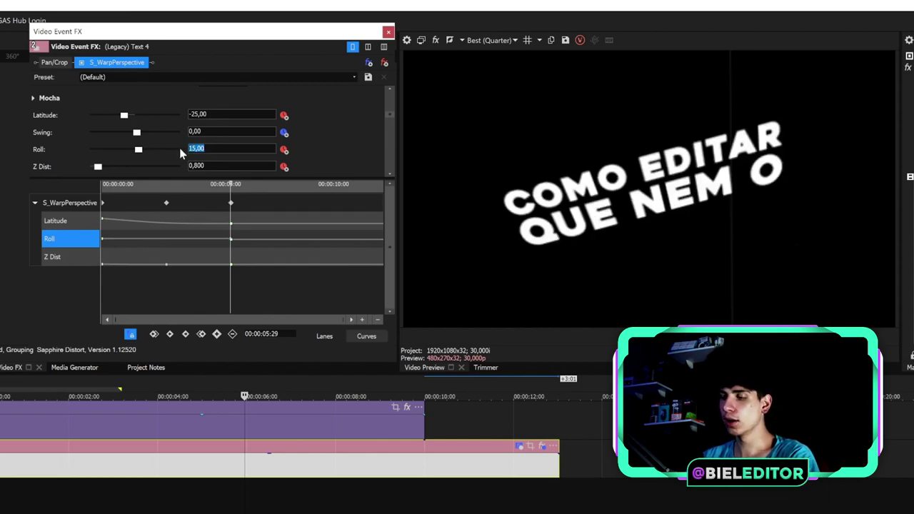
pyautogui.write('-15')
pyautogui.press('Return')
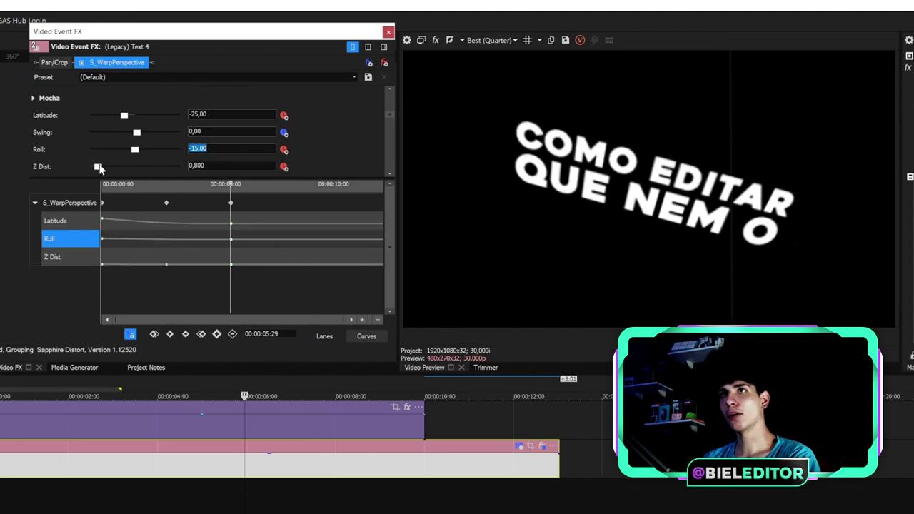
# Set the Z Dist to 0,800 at 00:00:05:29 after trying a slightly lower value
pyautogui.moveTo(97, 167)
pyautogui.mouseDown()
pyautogui.moveTo(106, 167)
pyautogui.moveTo(96, 170)
pyautogui.mouseUp()
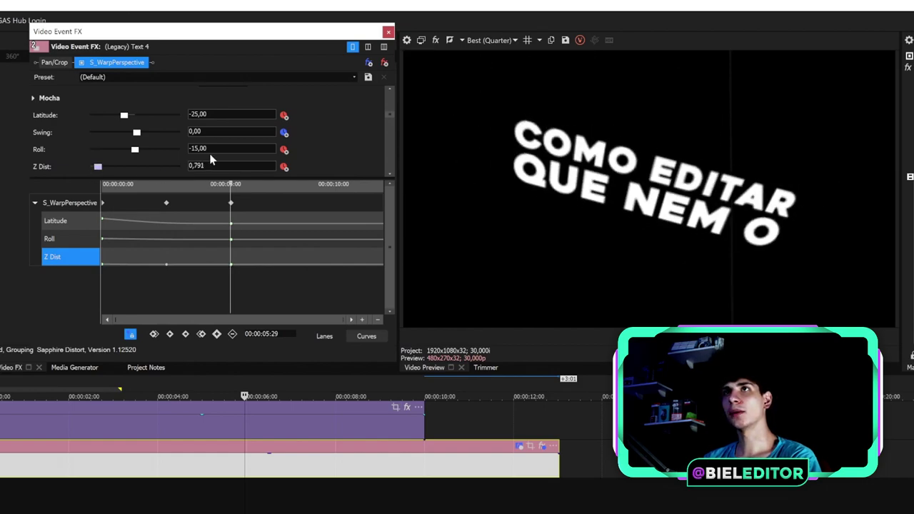
pyautogui.write('0,')
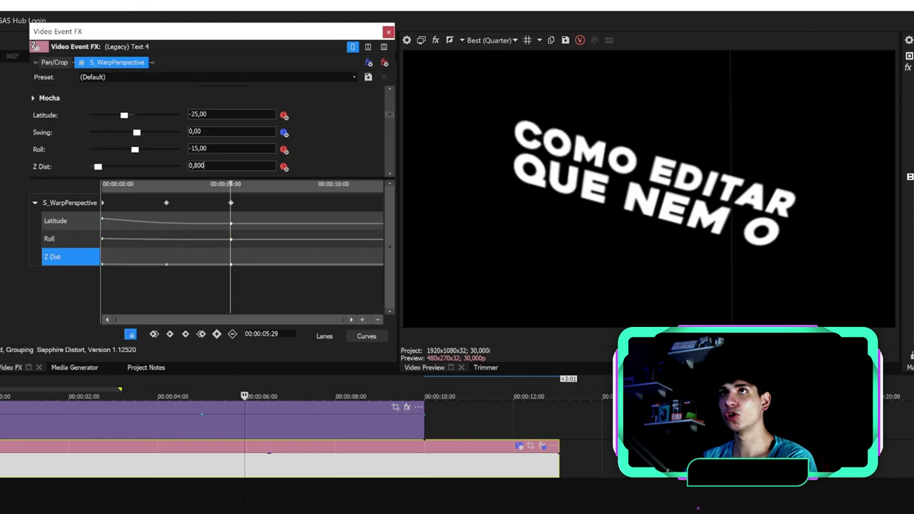
pyautogui.write('800')
pyautogui.press('Return')
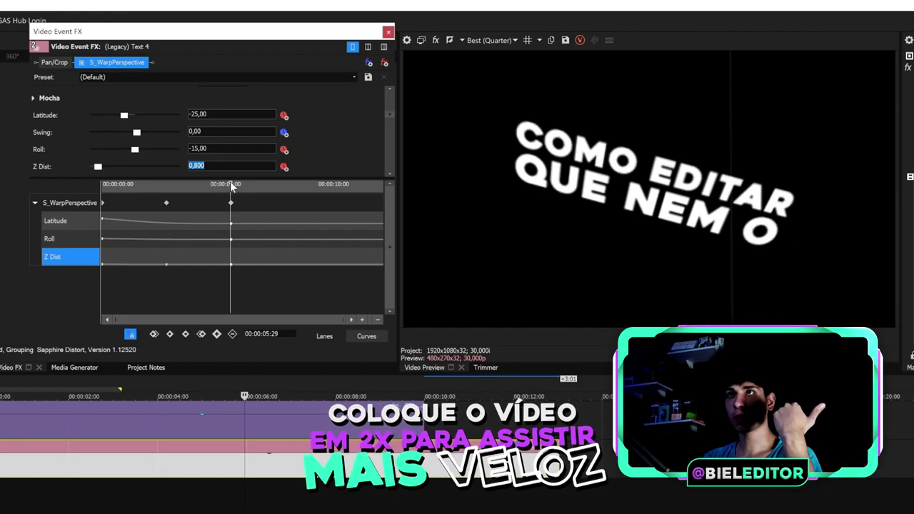
# Delete the middle S_WarpPerspective keyframe at 00:00:03:00
pyautogui.moveTo(230, 186); pyautogui.dragTo(63, 205)
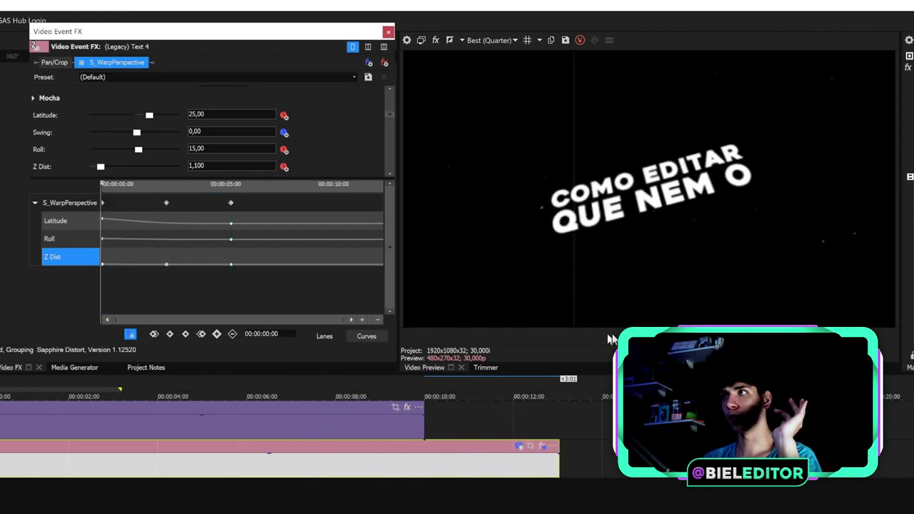
pyautogui.click(166, 204)
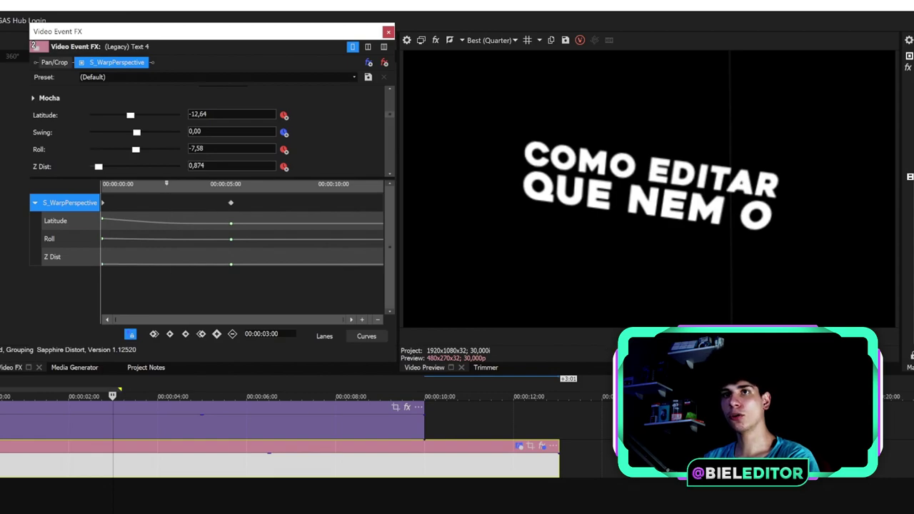
# Play the timeline from the start to preview the text's perspective animation
pyautogui.press('Home')
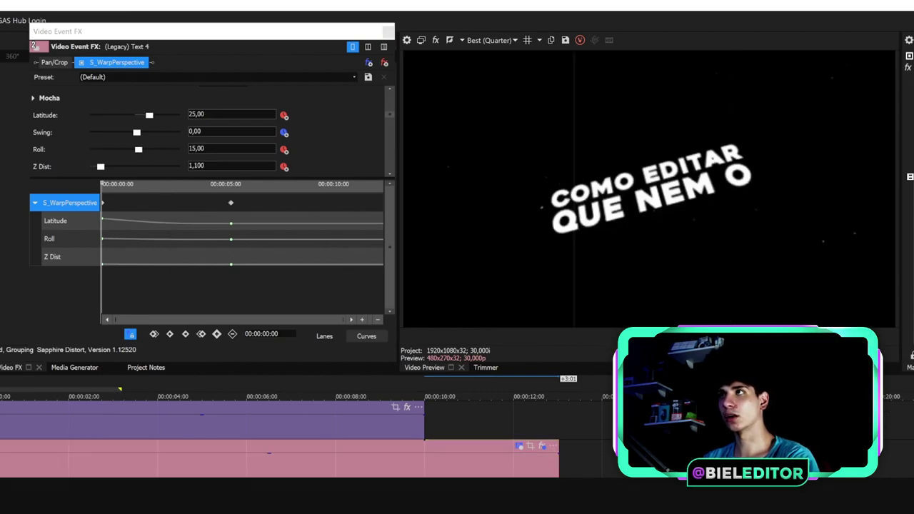
pyautogui.press('space')
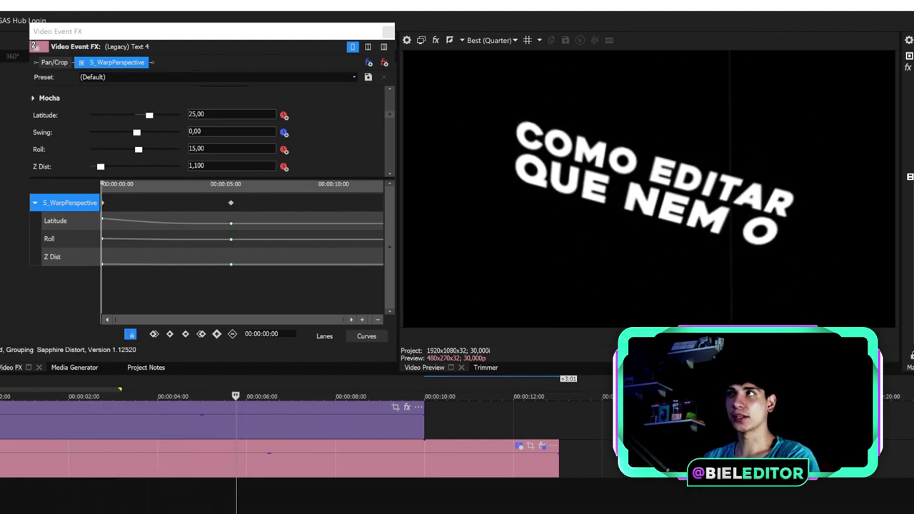
pyautogui.click(189, 394)
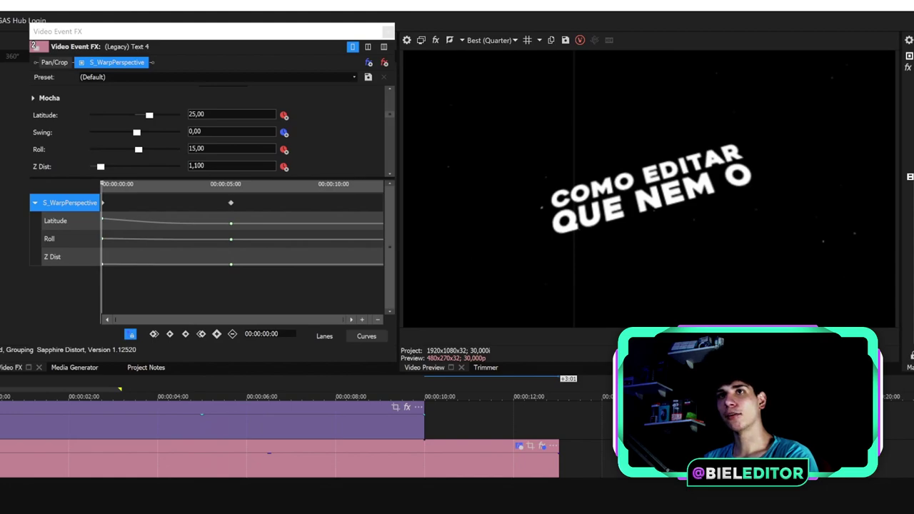
pyautogui.press('space')
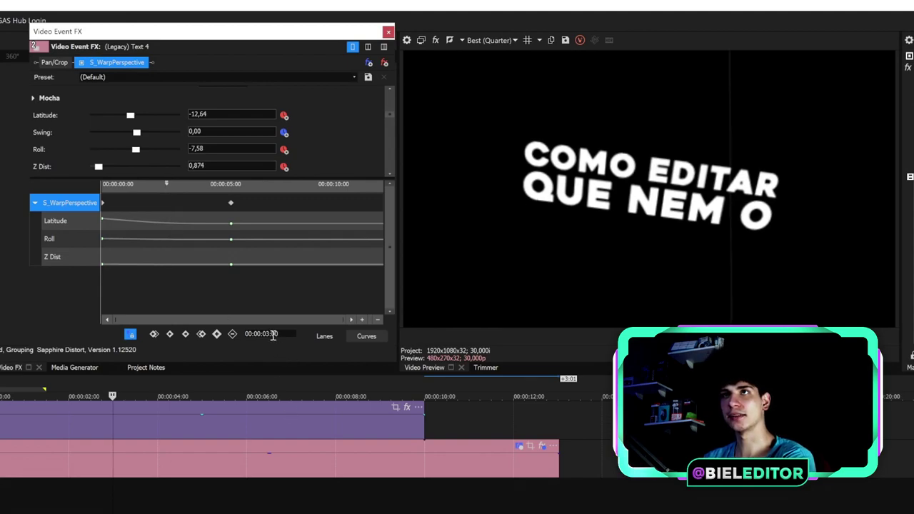
# Try a Z Dist of 0,800 at 00:00:03:00 with a playback of the animation, and delete the added keyframe
pyautogui.moveTo(217, 166); pyautogui.dragTo(196, 170)
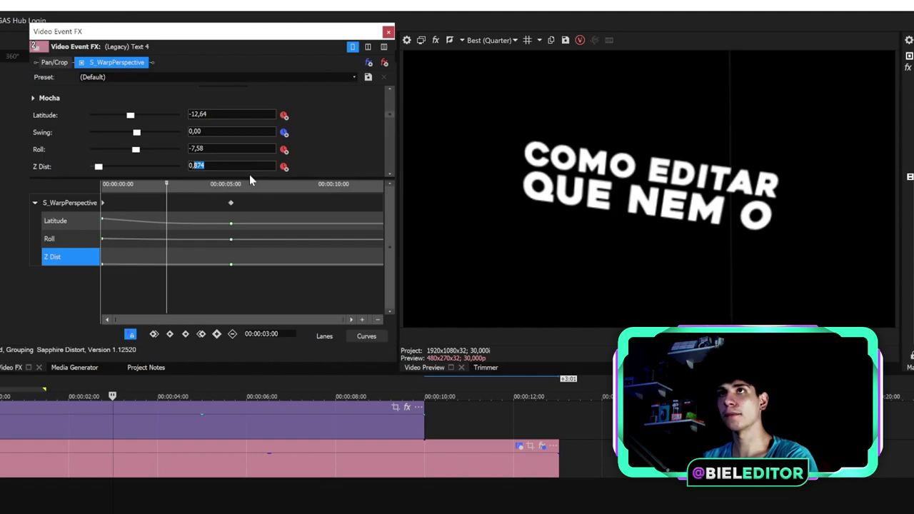
pyautogui.press('Return')
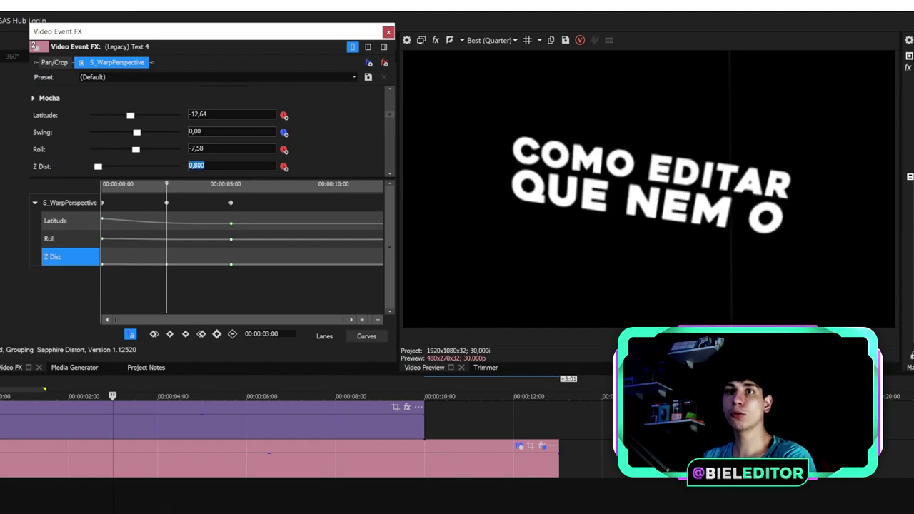
pyautogui.moveTo(112, 396); pyautogui.dragTo(52, 396)
pyautogui.press('space')
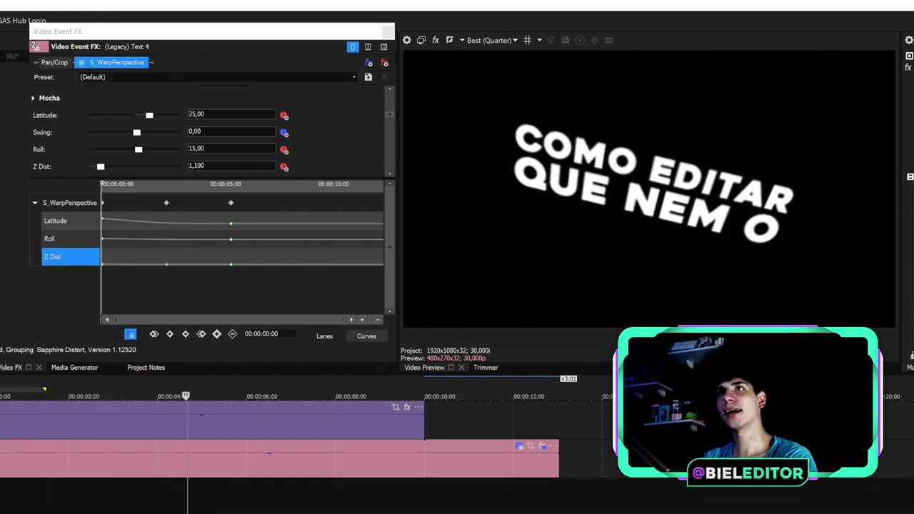
pyautogui.press('space')
pyautogui.click(166, 205)
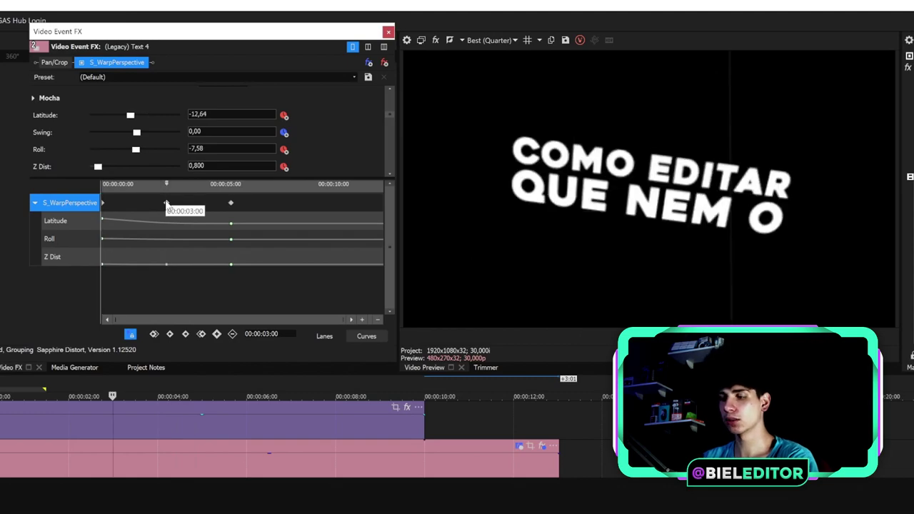
# Mark a timeline range ending at about 00:00:02:19 and go to the last effect keyframe at 00:00:06:00
pyautogui.moveTo(2, 492); pyautogui.dragTo(97, 468)
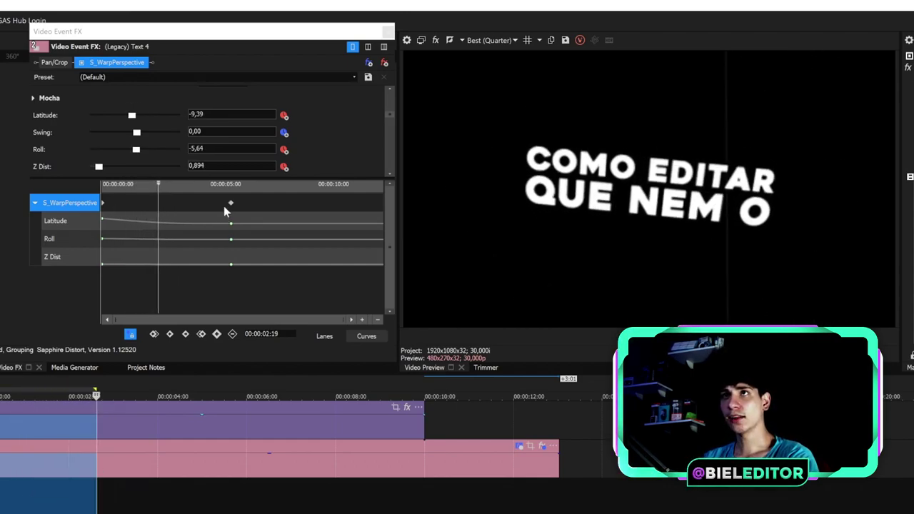
pyautogui.click(231, 204)
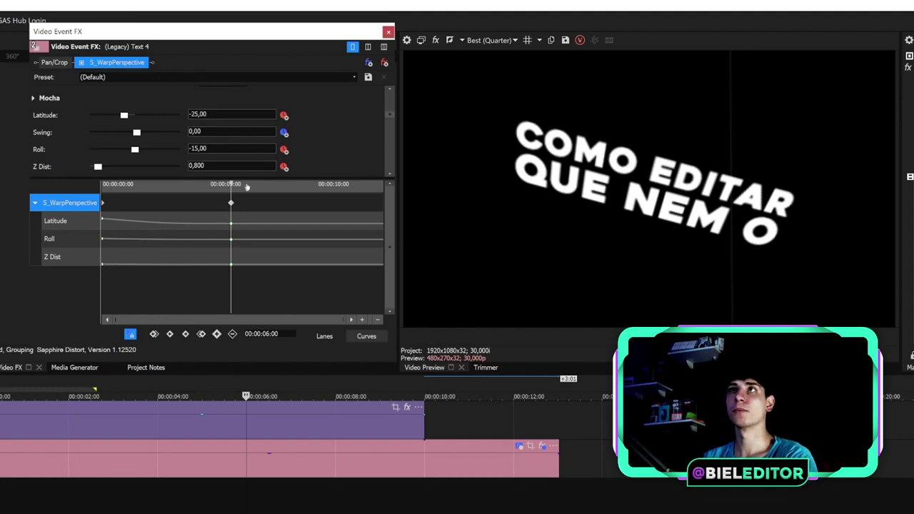
# Save the text event's S_WarpPerspective effect chain as a plug-in package named TESTE VIDEO UTOPIA and leave the plug-in chooser
pyautogui.click(369, 65)
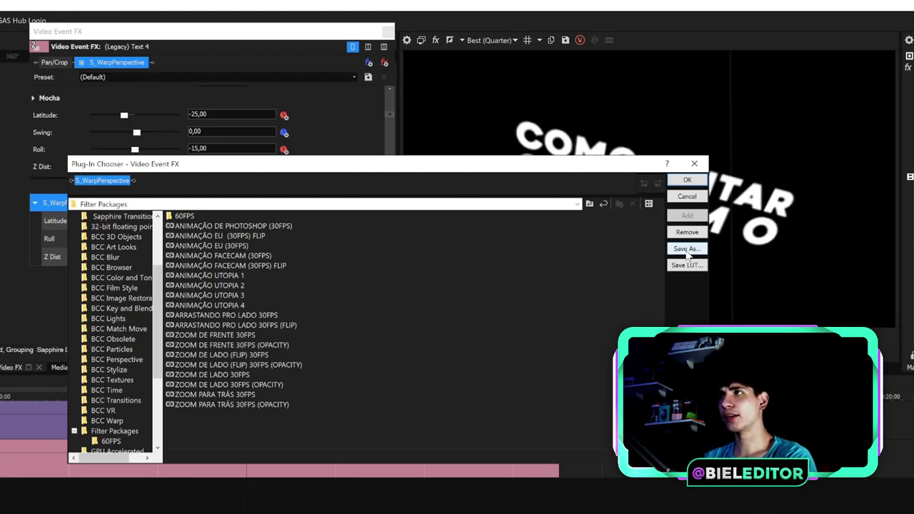
pyautogui.click(686, 250)
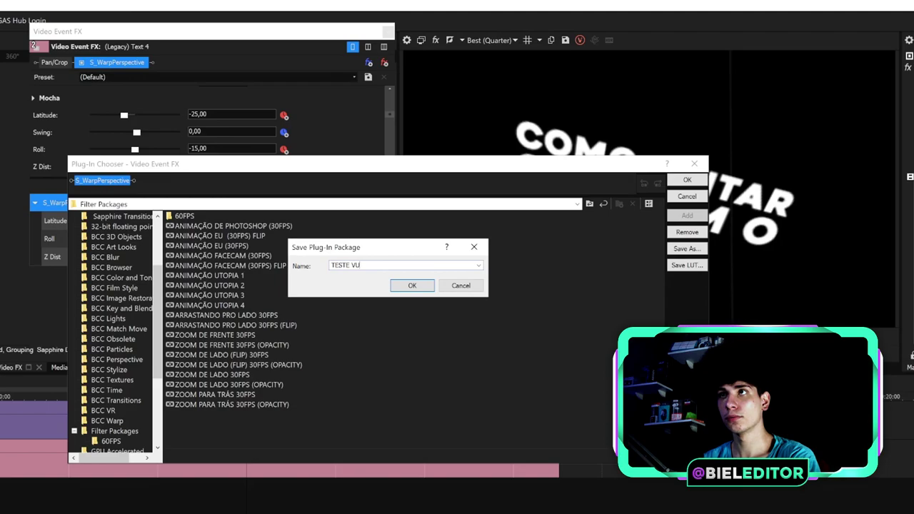
pyautogui.write('TESTE VIDEO UTOP')
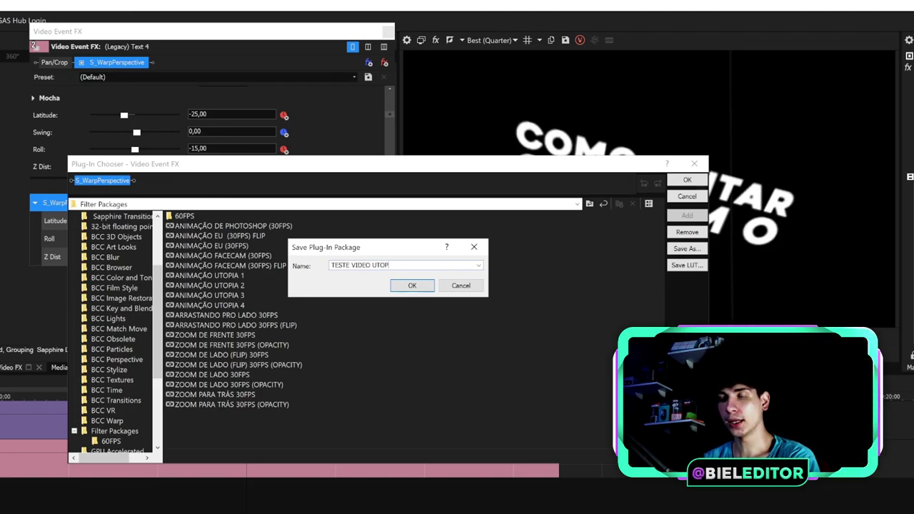
pyautogui.write('IA')
pyautogui.press('Return')
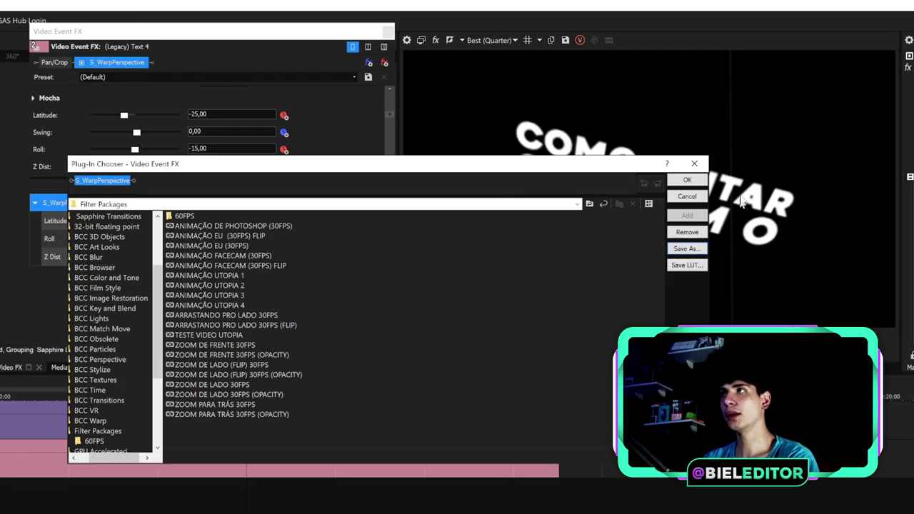
pyautogui.click(694, 164)
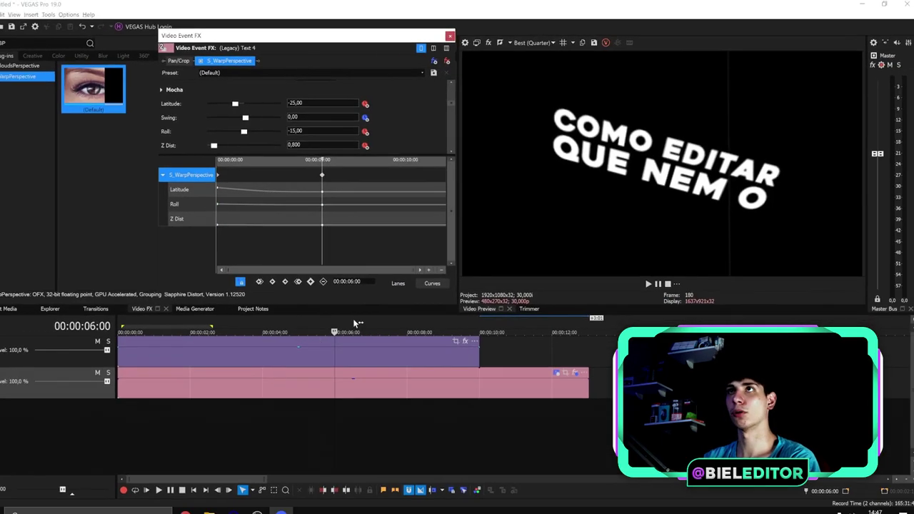
# Delete all effects from the text event and close its event effects window
pyautogui.scroll(-3, 268, 367)
pyautogui.rightClick(350, 362)
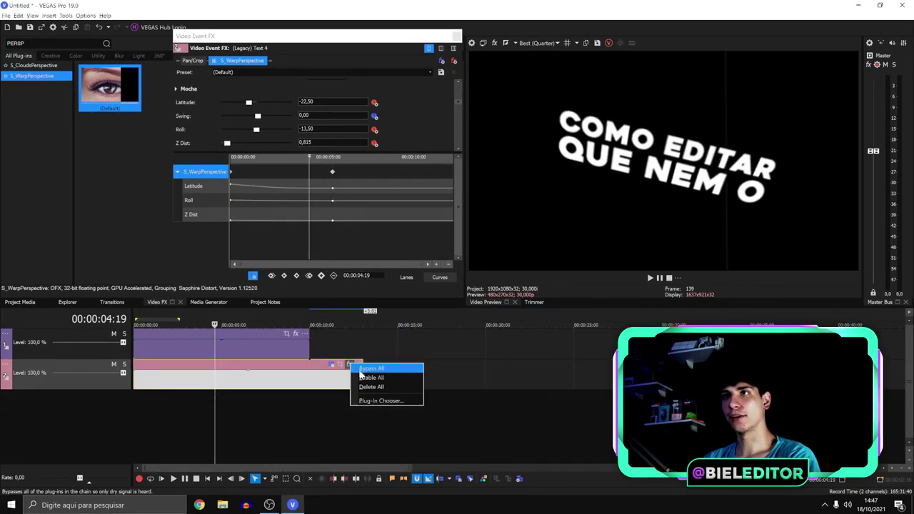
pyautogui.click(349, 381)
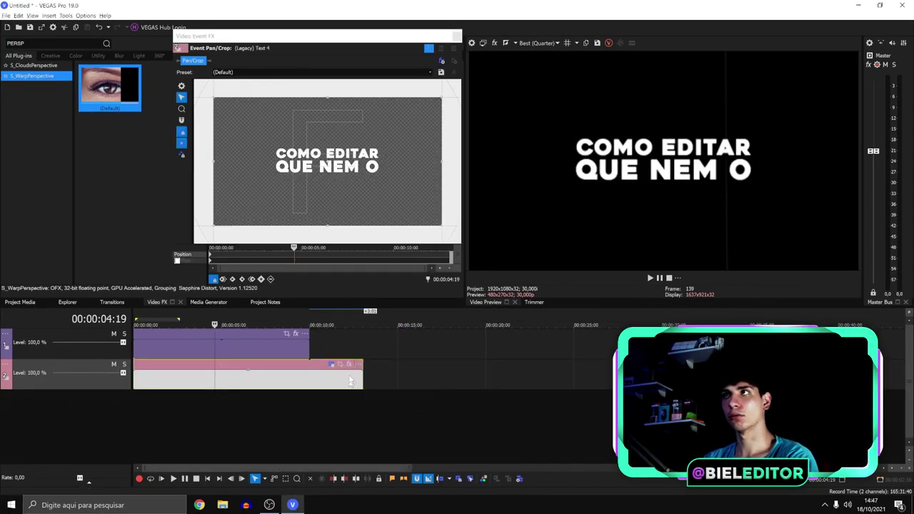
pyautogui.click(456, 36)
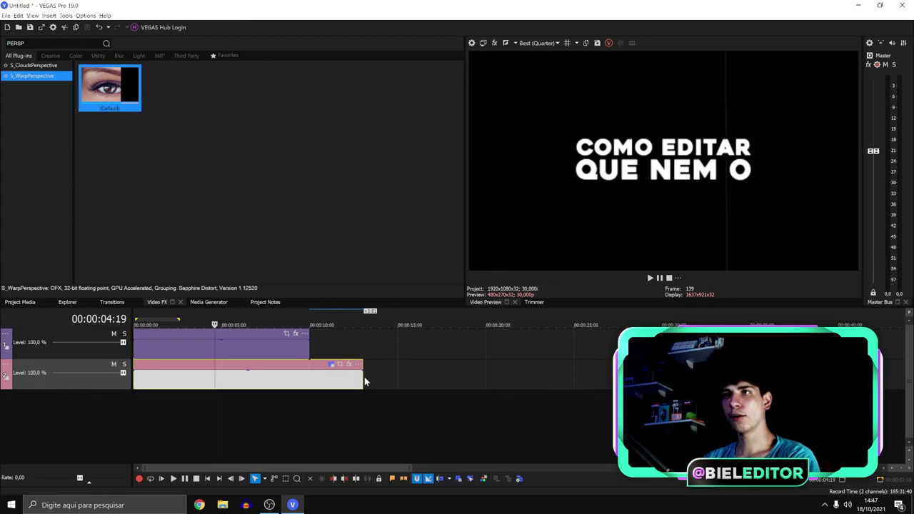
# Trim the end of the text event to 00:00:03:00
pyautogui.moveTo(361, 377); pyautogui.dragTo(185, 377)
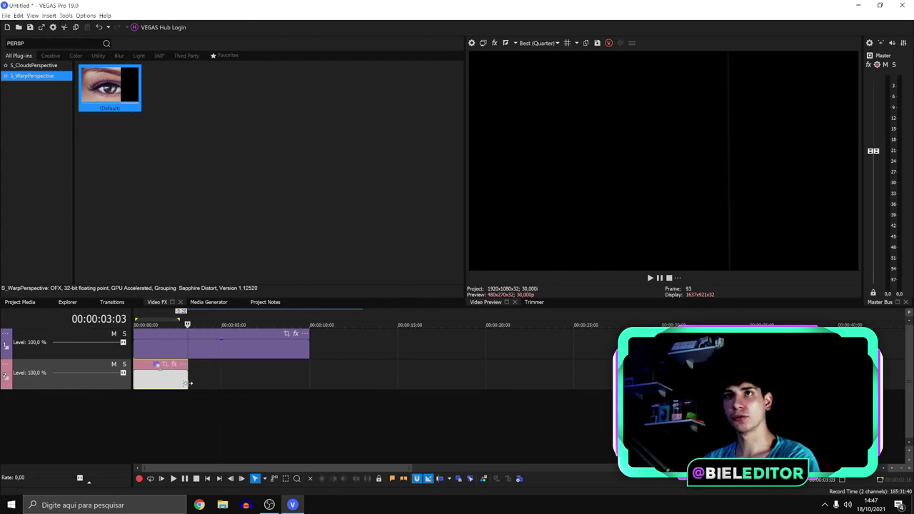
pyautogui.scroll(3, 298, 409)
pyautogui.scroll(3, 296, 379)
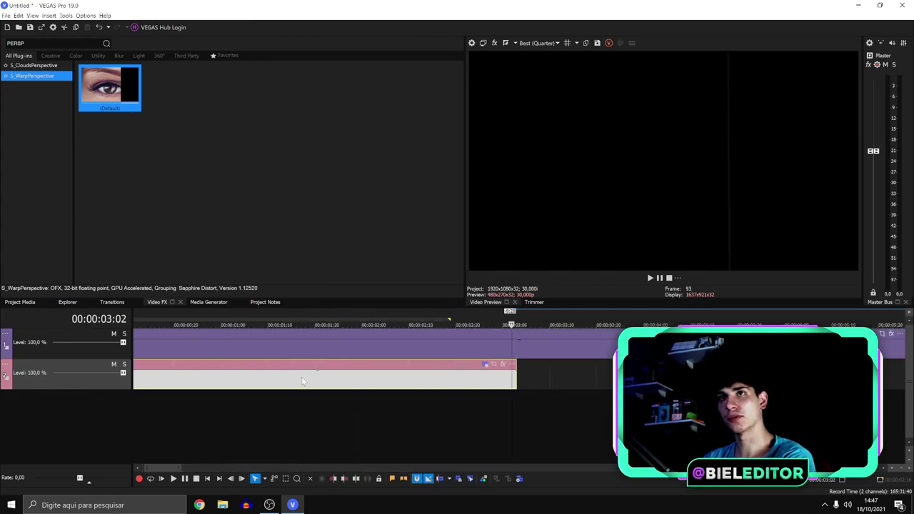
pyautogui.press('Left')
pyautogui.press('Left')
pyautogui.scroll(-6, 377, 361)
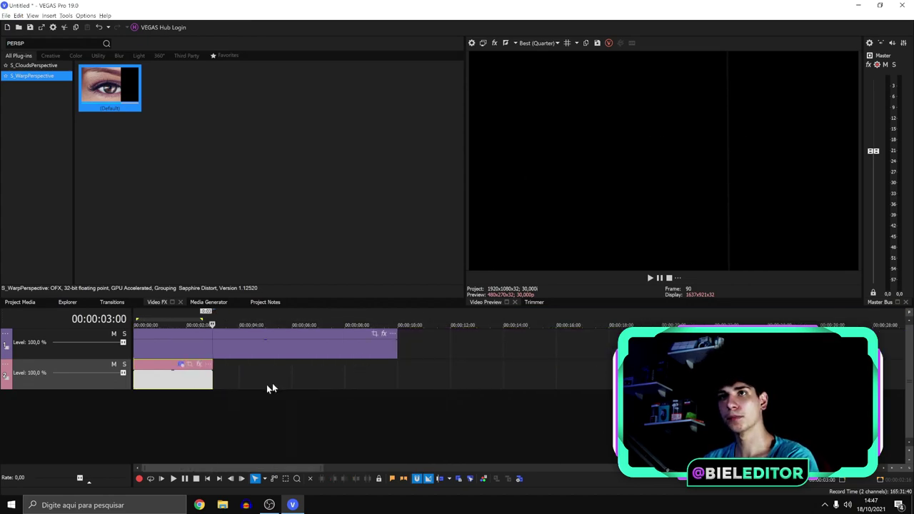
# Apply the TESTE VIDEO UTOPIA filter package to the text event and preview its animation from the start
pyautogui.hotkey('ctrl', 'alt', '1')
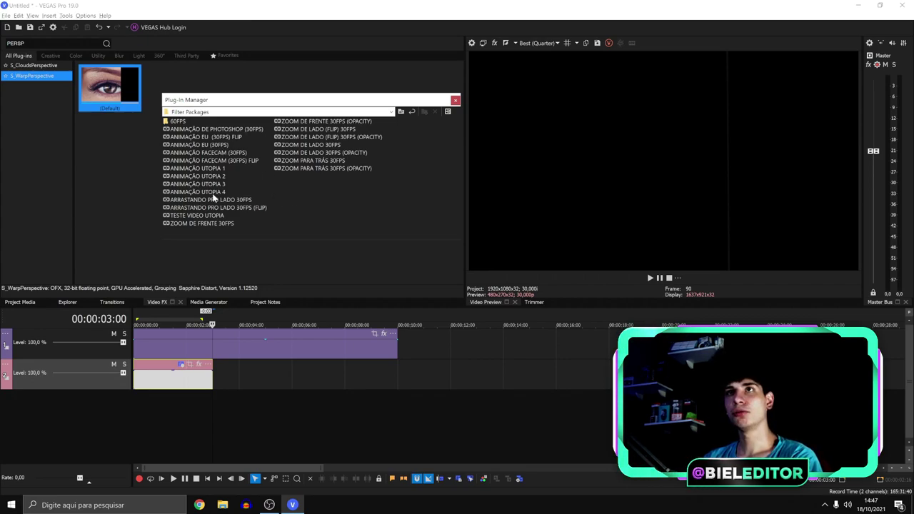
pyautogui.moveTo(221, 305); pyautogui.dragTo(165, 392)
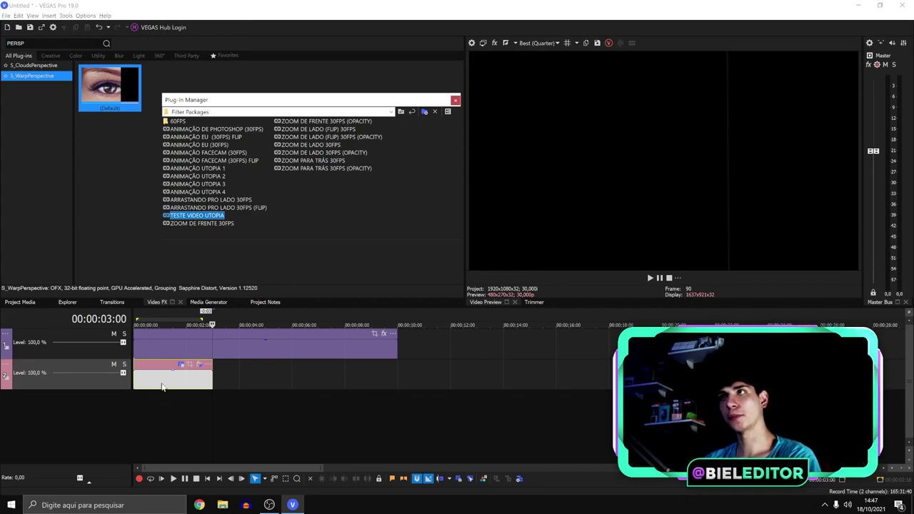
pyautogui.moveTo(136, 401); pyautogui.dragTo(133, 394)
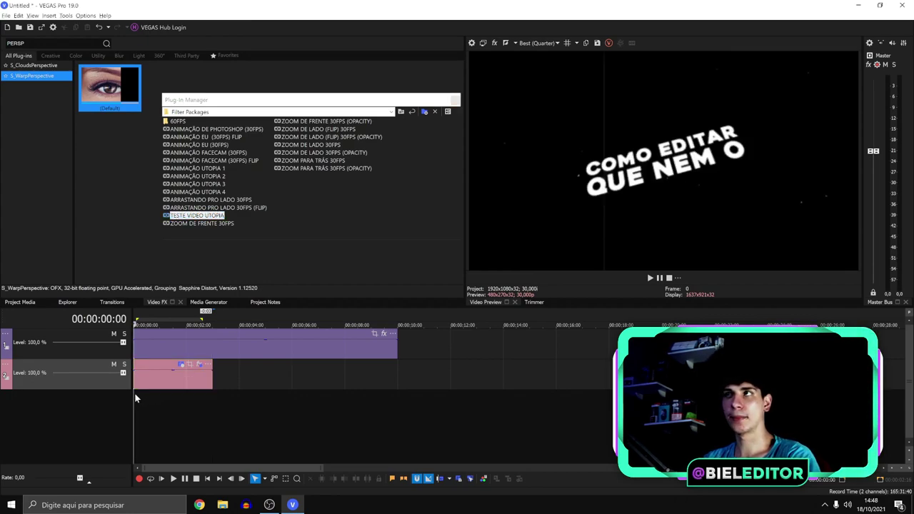
pyautogui.press('space')
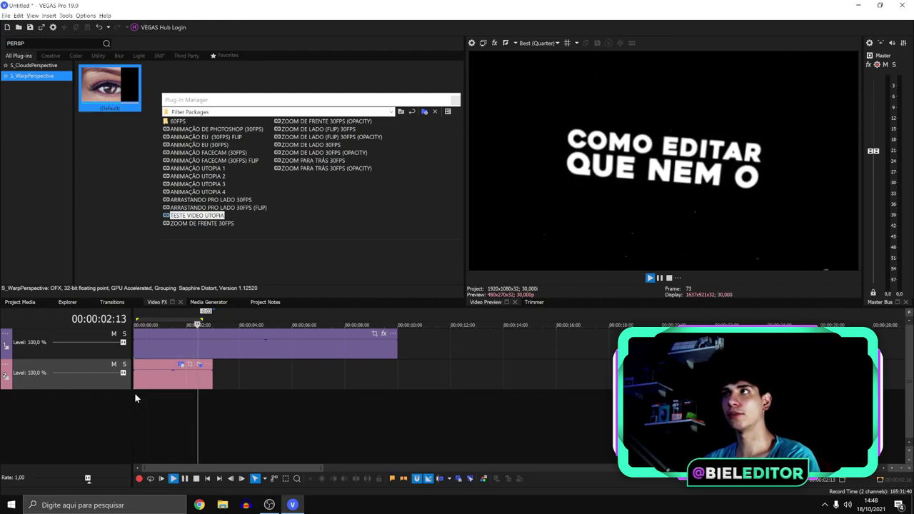
pyautogui.press('space')
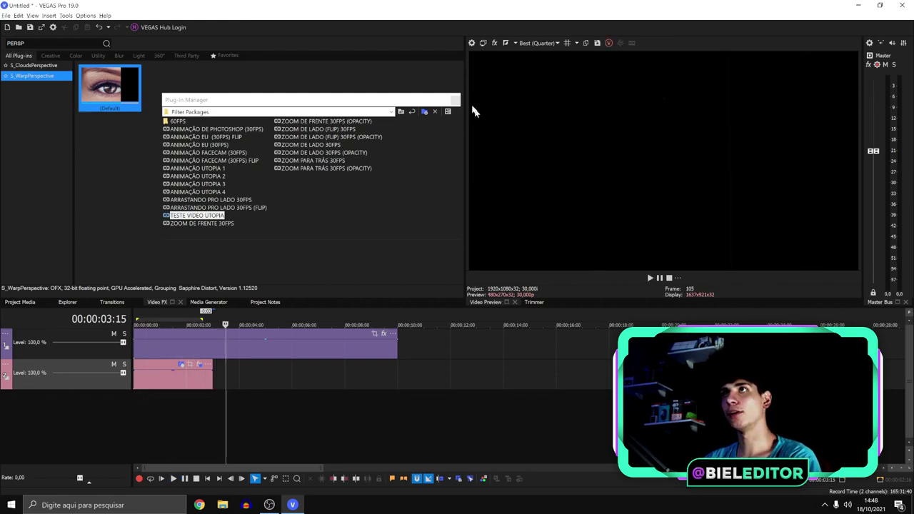
pyautogui.click(452, 100)
# Add youtube-logo.png from the project media directly after the text event and trim its end to 00:00:06:00
pyautogui.click(20, 302)
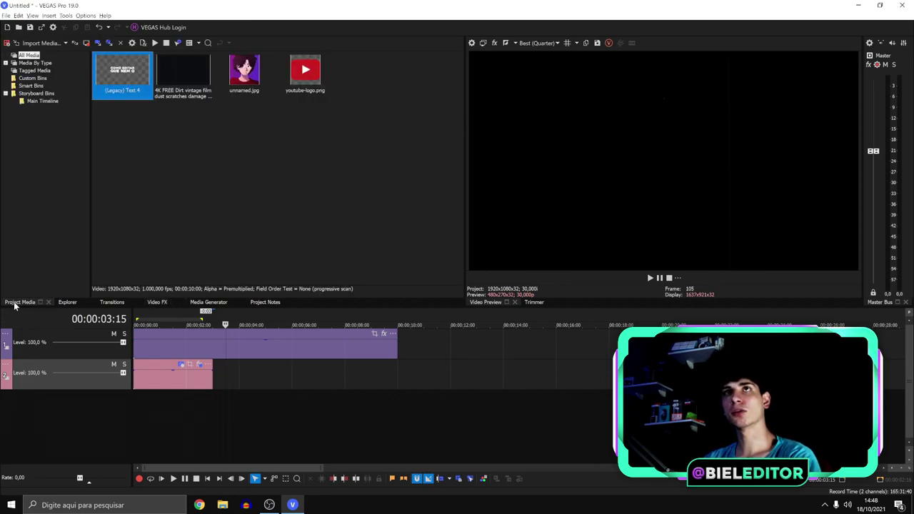
pyautogui.click(307, 90)
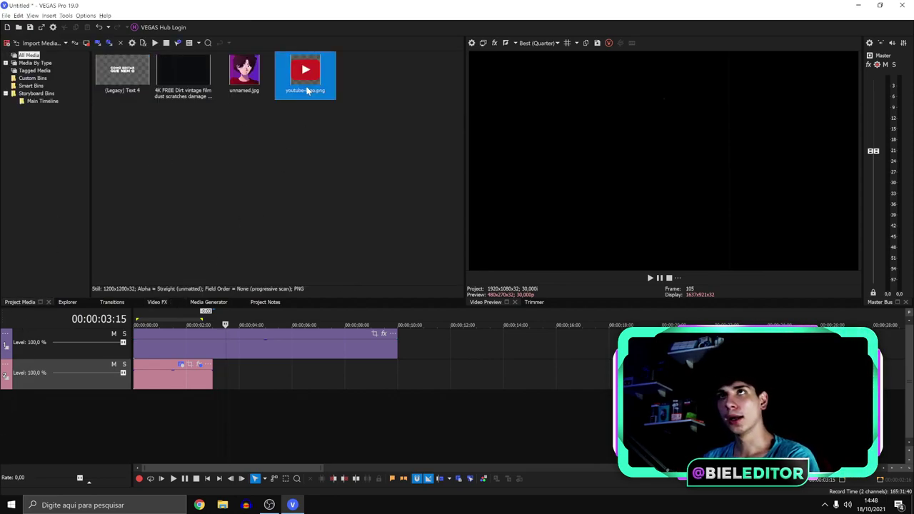
pyautogui.moveTo(248, 318); pyautogui.dragTo(216, 385)
pyautogui.moveTo(183, 410); pyautogui.dragTo(292, 409)
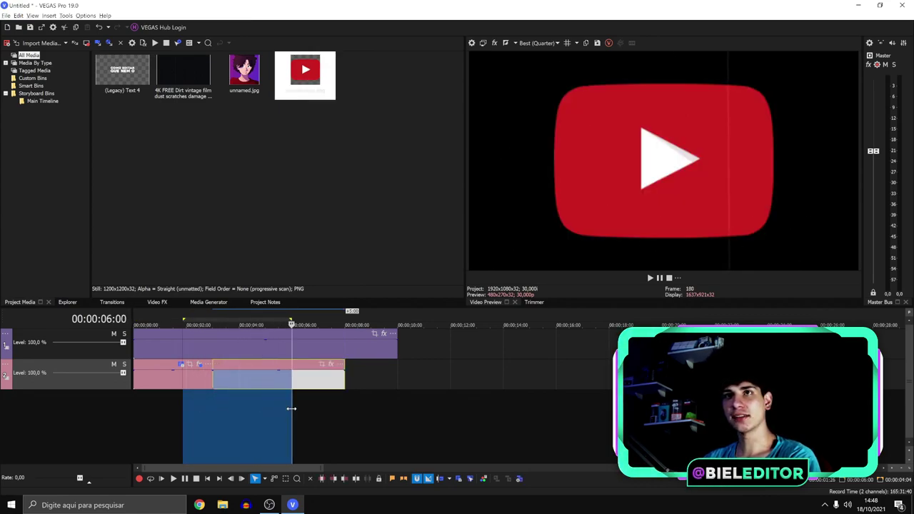
pyautogui.hotkey('ctrl', 't')
pyautogui.click(252, 414)
# Apply the TESTE VIDEO UTOPIA filter package to the youtube-logo event and play the timeline across both events
pyautogui.moveTo(147, 408); pyautogui.dragTo(185, 404)
pyautogui.hotkey('ctrl', 'alt', '1')
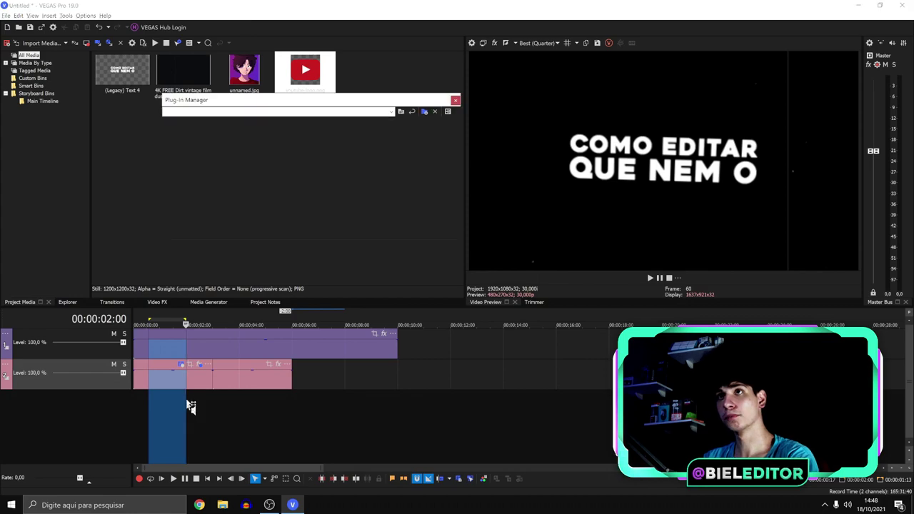
pyautogui.moveTo(220, 227); pyautogui.dragTo(245, 381)
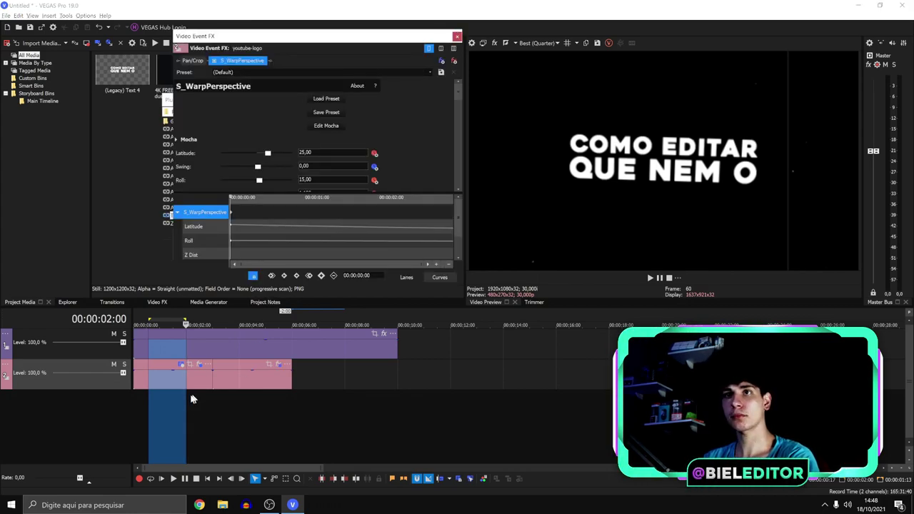
pyautogui.press('space')
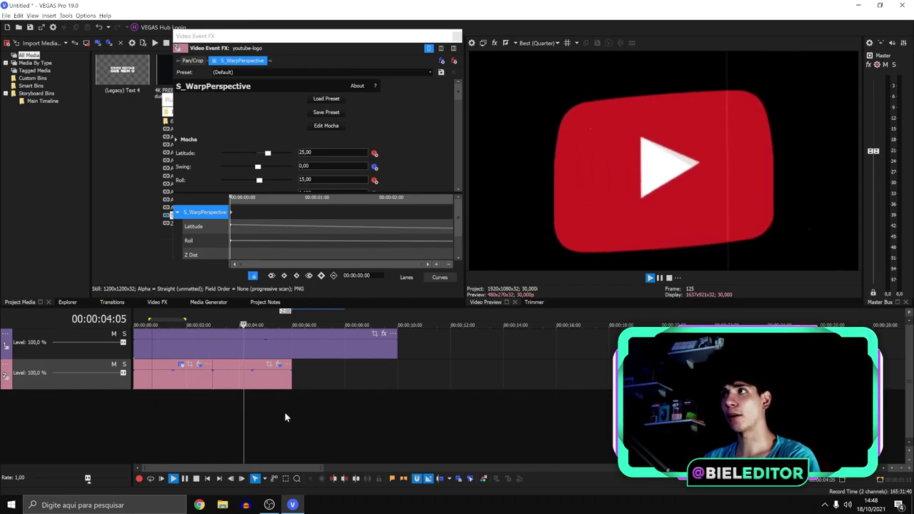
pyautogui.press('Return')
pyautogui.moveTo(170, 419); pyautogui.dragTo(249, 431)
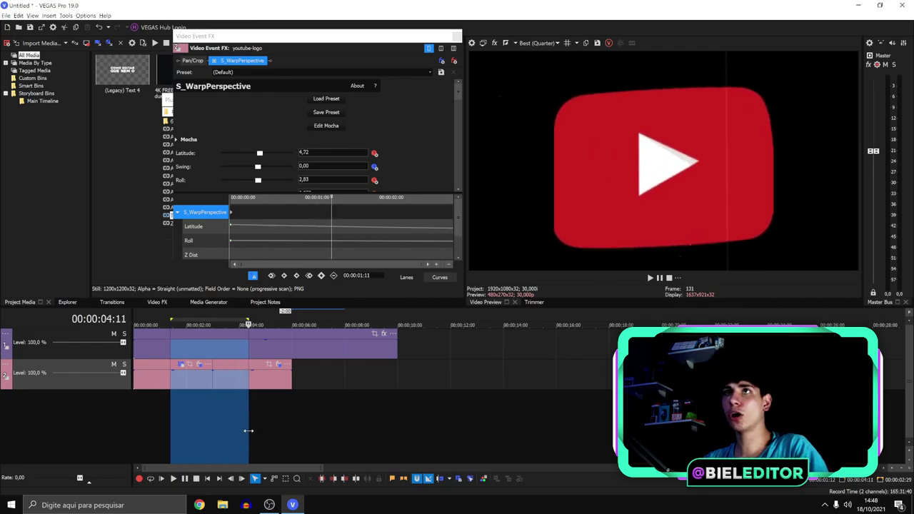
# Match the youtube-logo event's crop to the output aspect and enlarge the crop frame so the logo appears smaller
pyautogui.click(189, 61)
pyautogui.rightClick(321, 189)
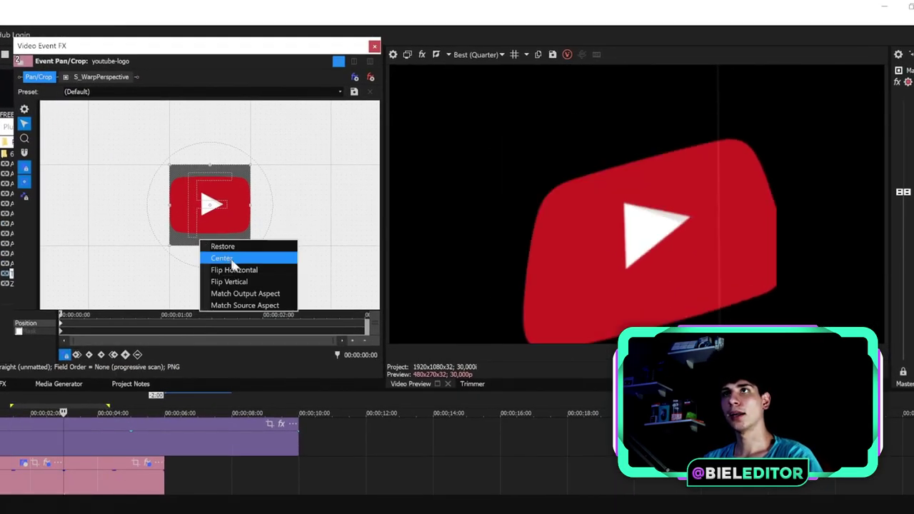
pyautogui.click(241, 294)
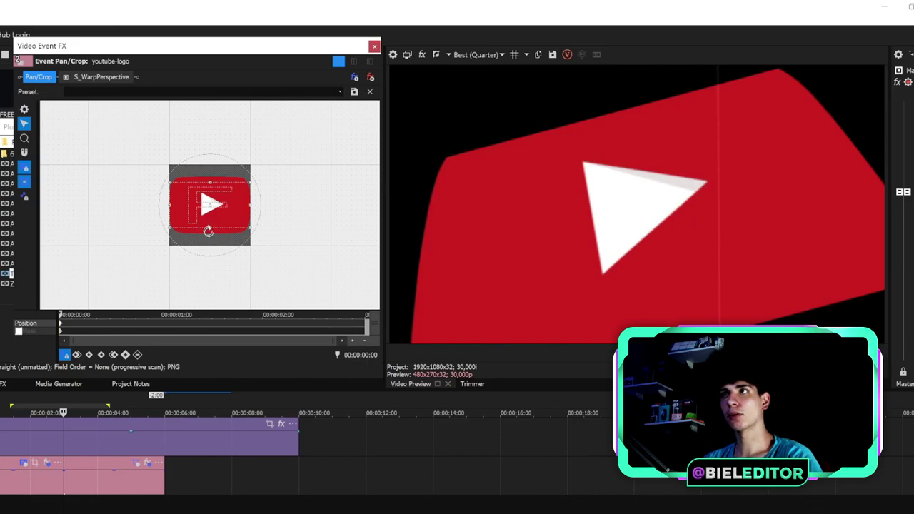
pyautogui.moveTo(209, 228); pyautogui.dragTo(223, 263)
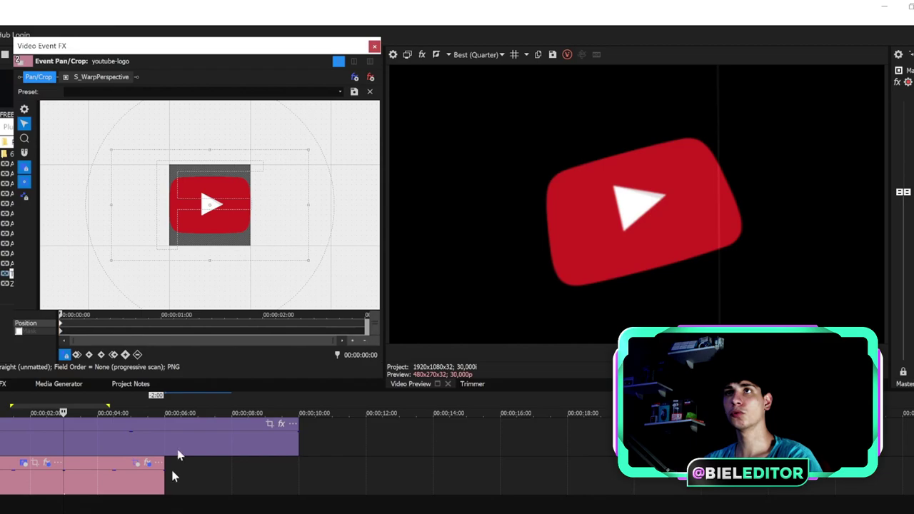
pyautogui.click(374, 46)
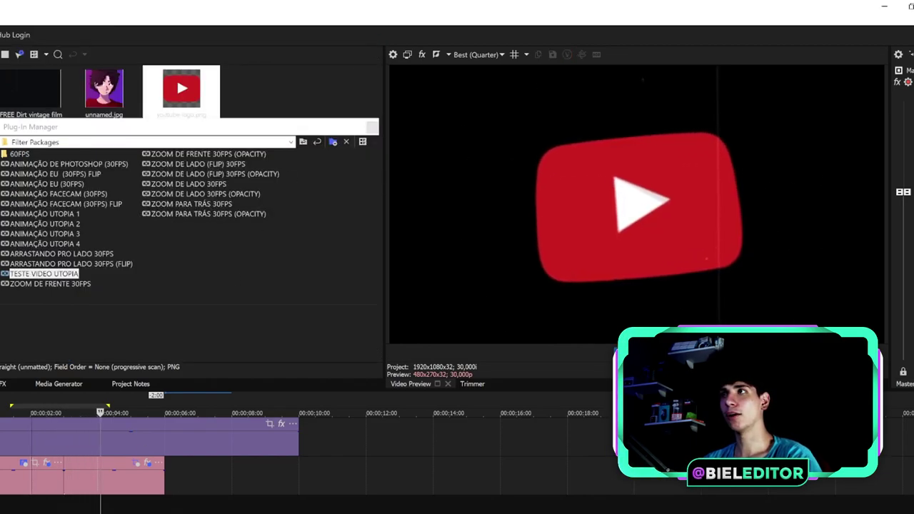
# Apply the ANIMAÇÃO UTOPIA 4 filter package to the youtube-logo event and preview it on the timeline
pyautogui.moveTo(2, 504); pyautogui.dragTo(57, 509)
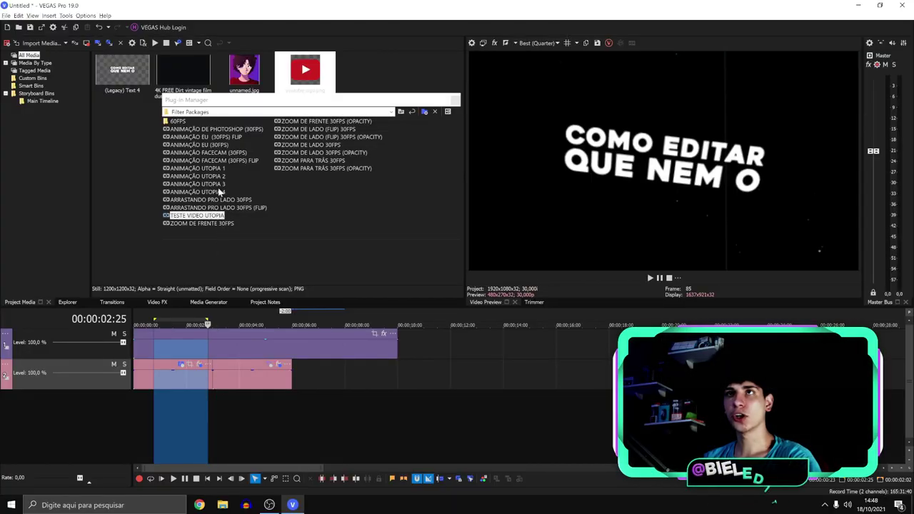
pyautogui.click(215, 191)
pyautogui.moveTo(207, 192); pyautogui.dragTo(250, 391)
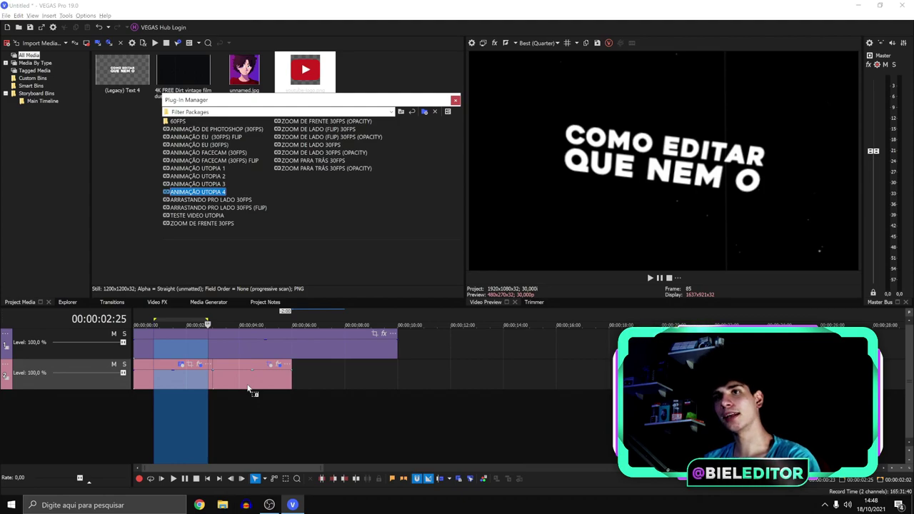
pyautogui.moveTo(247, 389); pyautogui.dragTo(247, 389)
pyautogui.moveTo(184, 403); pyautogui.dragTo(283, 401)
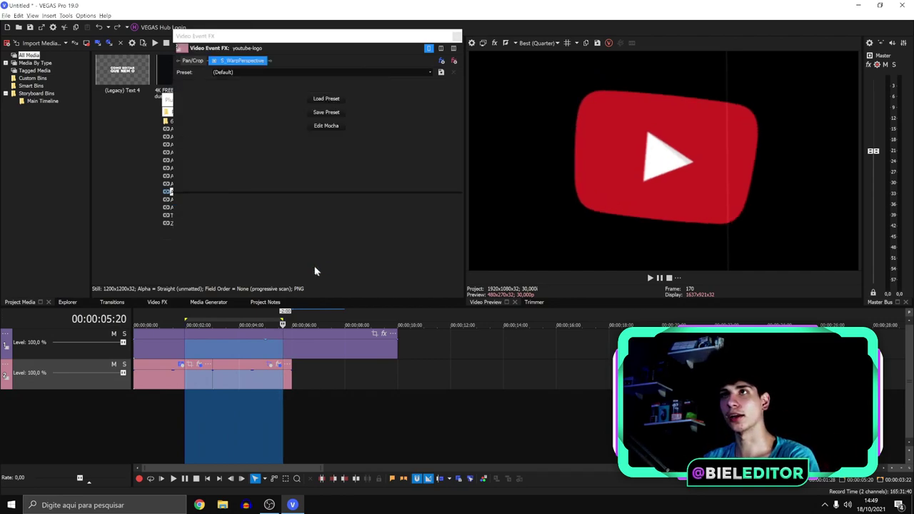
pyautogui.click(253, 383)
pyautogui.moveTo(170, 430); pyautogui.dragTo(286, 422)
# Add unnamed.jpg after the logo event, ending with the dust overlay, and apply the TESTE VIDEO UTOPIA package to it
pyautogui.moveTo(245, 69); pyautogui.dragTo(295, 373)
pyautogui.moveTo(370, 379); pyautogui.dragTo(357, 378)
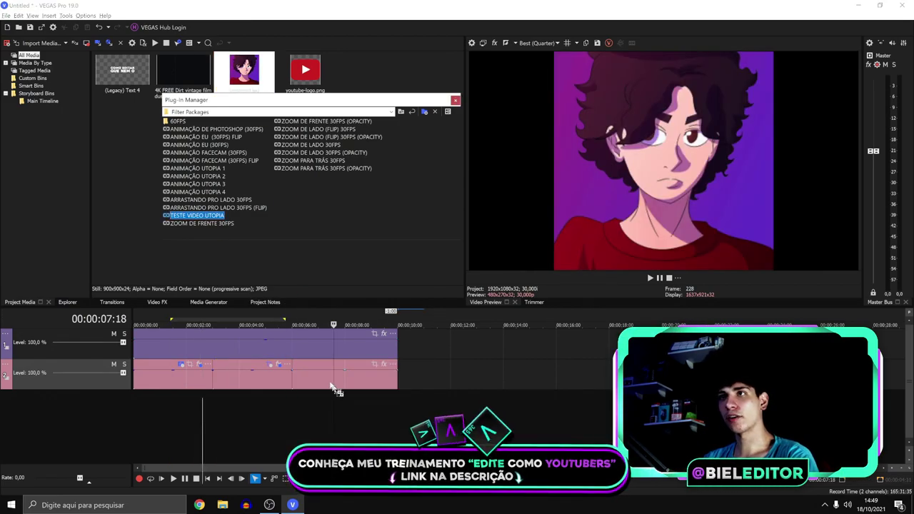
# Match the unnamed.jpg event's crop to the output aspect, centred, and enlarge the crop frame so the portrait appears smaller
pyautogui.click(374, 365)
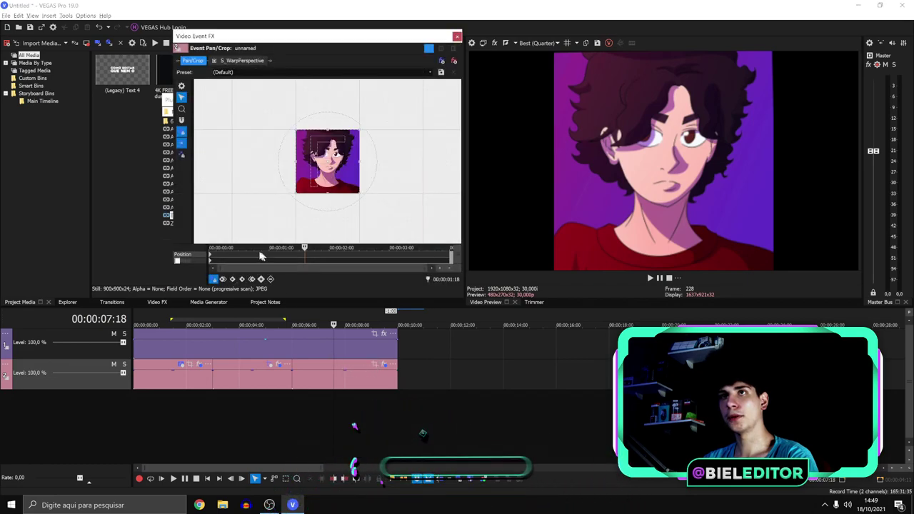
pyautogui.rightClick(304, 212)
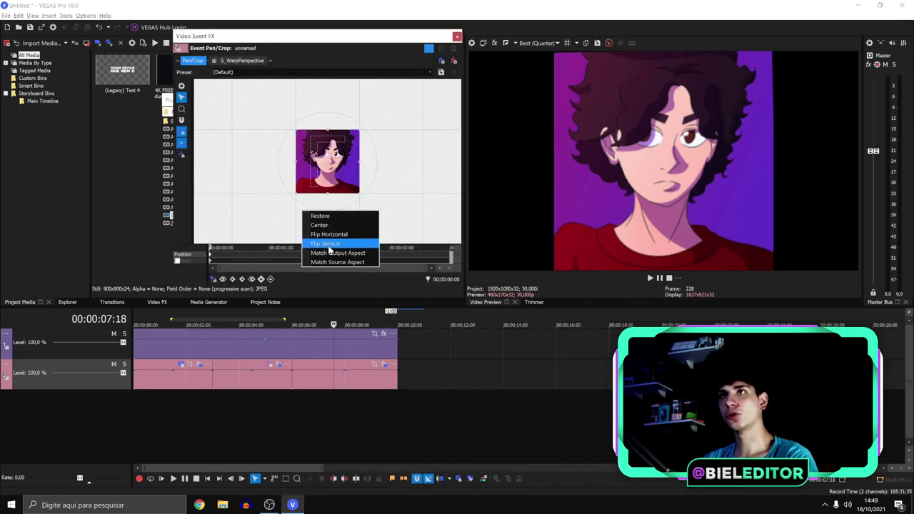
pyautogui.click(336, 249)
pyautogui.hotkey('ctrl', 'z')
pyautogui.rightClick(322, 181)
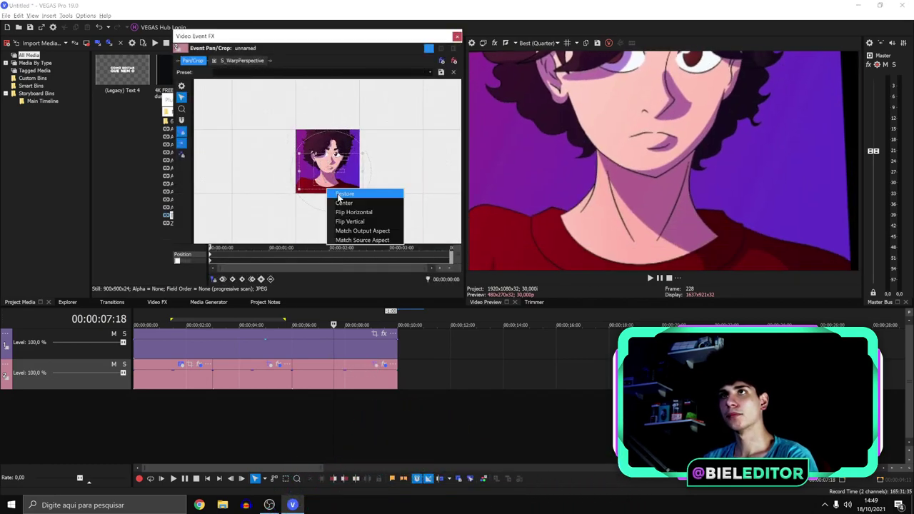
pyautogui.click(341, 206)
pyautogui.hotkey('ctrl', 'z')
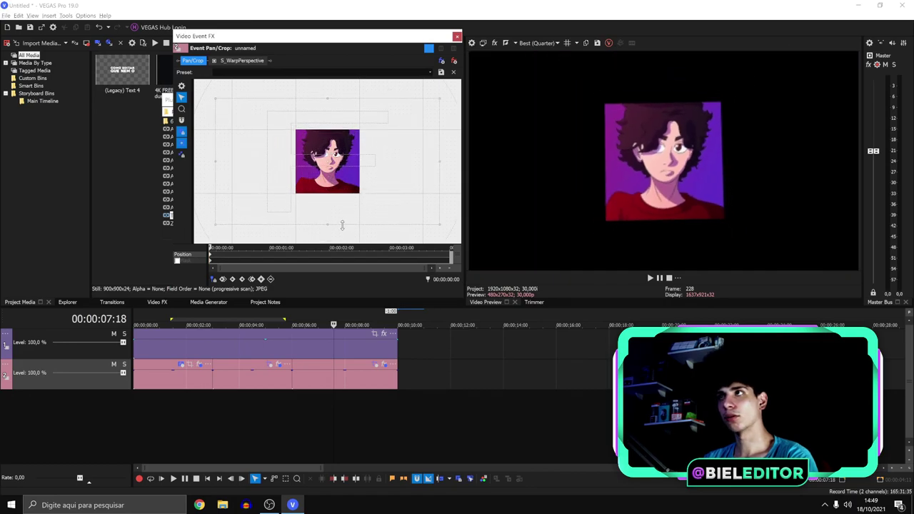
# Close the portrait's crop window and play the timeline from the start to review the animated title, logo and portrait
pyautogui.click(456, 36)
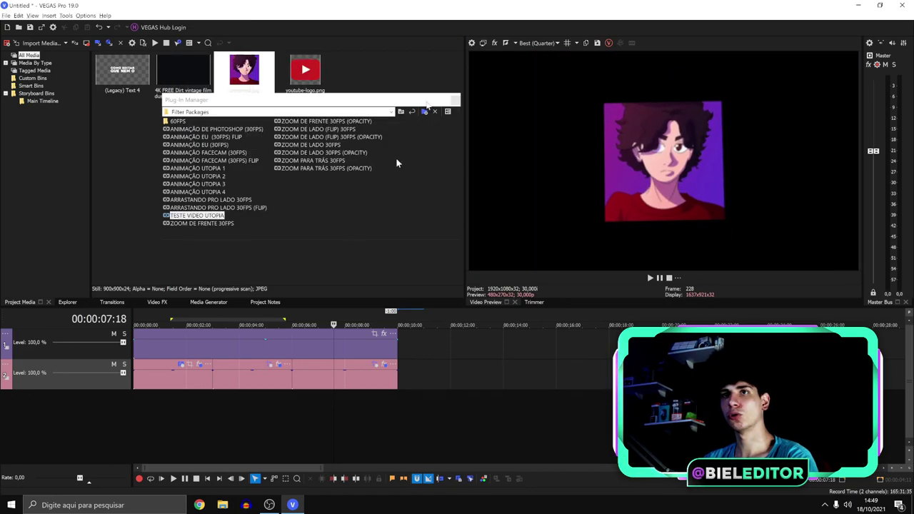
pyautogui.click(142, 405)
pyautogui.press('space')
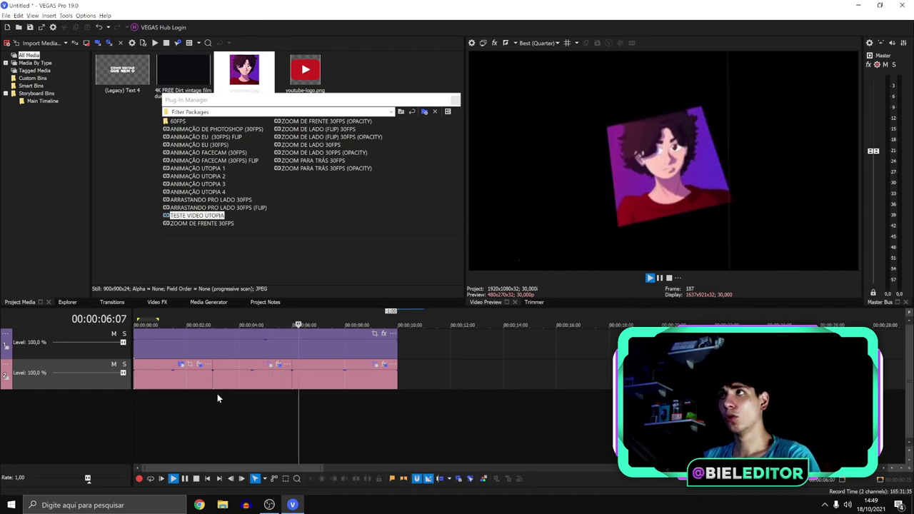
pyautogui.moveTo(181, 411); pyautogui.dragTo(311, 406)
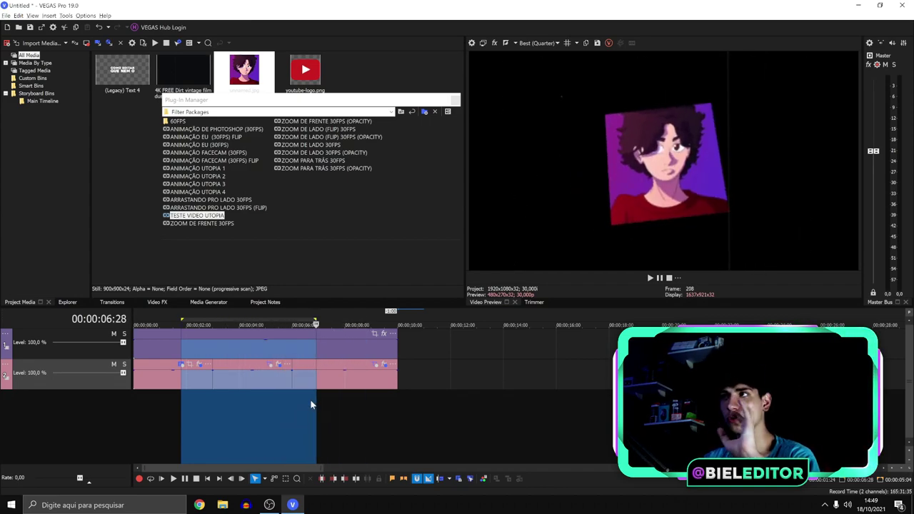
pyautogui.moveTo(162, 402); pyautogui.dragTo(334, 402)
# Overlap the logo event with the title and the portrait event with the logo, creating crossfades of about 15 frames
pyautogui.click(245, 404)
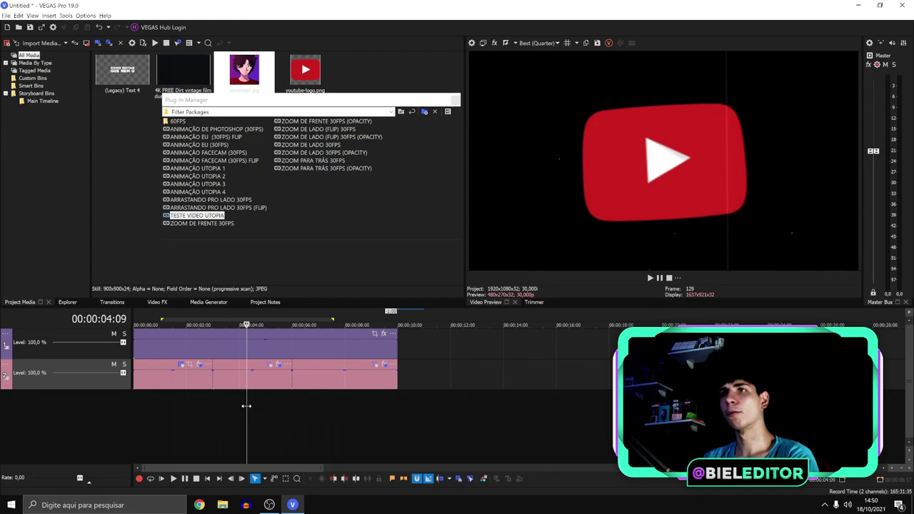
pyautogui.click(228, 386)
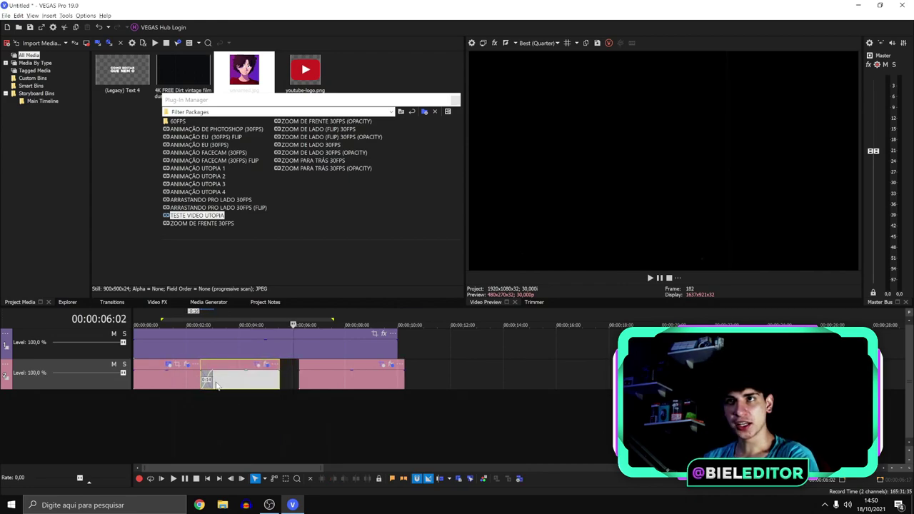
pyautogui.moveTo(321, 386); pyautogui.dragTo(291, 389)
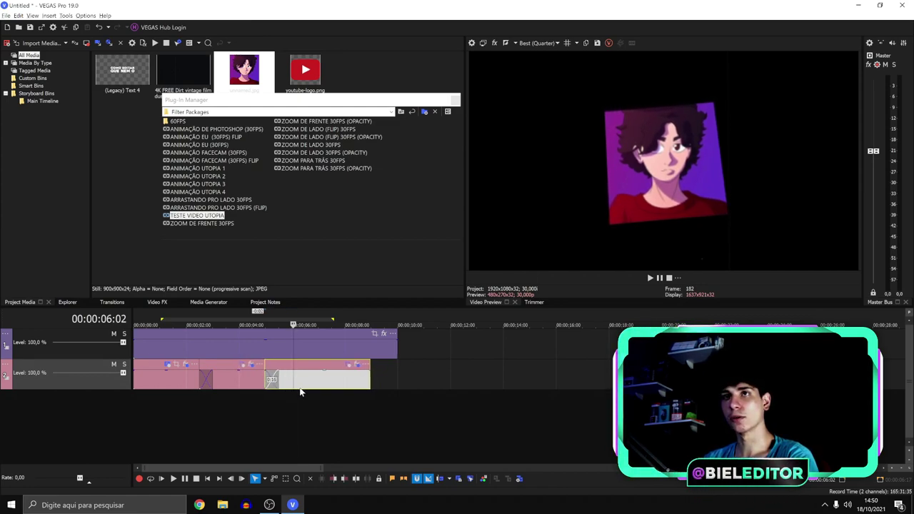
# Close the Plug-In Manager and search the transitions for GLITCH
pyautogui.click(111, 302)
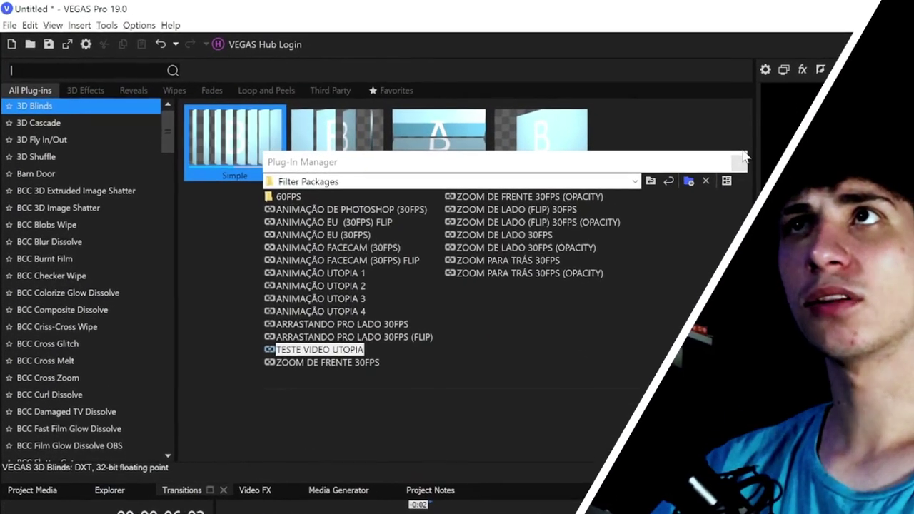
pyautogui.click(559, 145)
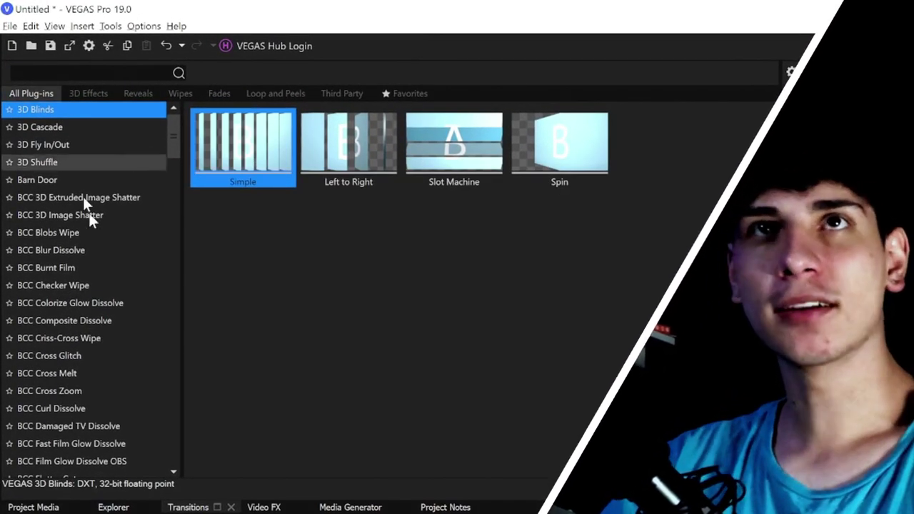
pyautogui.click(90, 302)
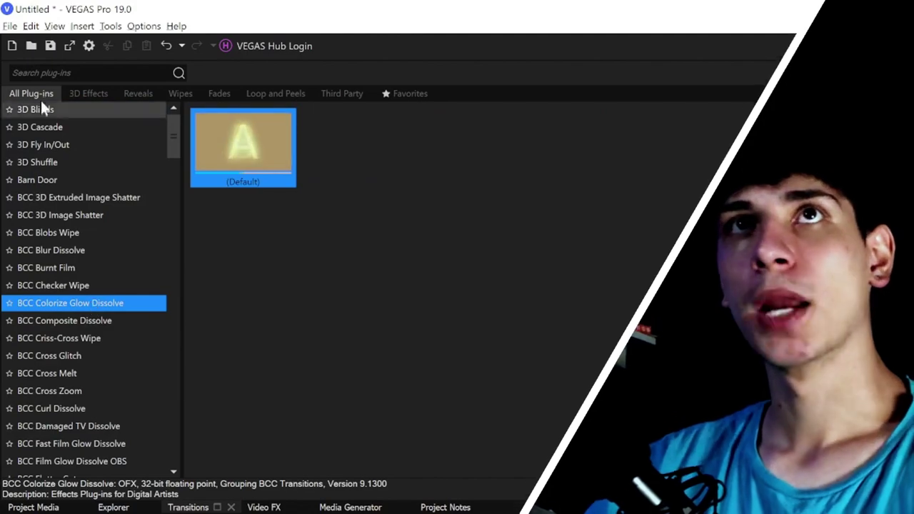
pyautogui.click(46, 73)
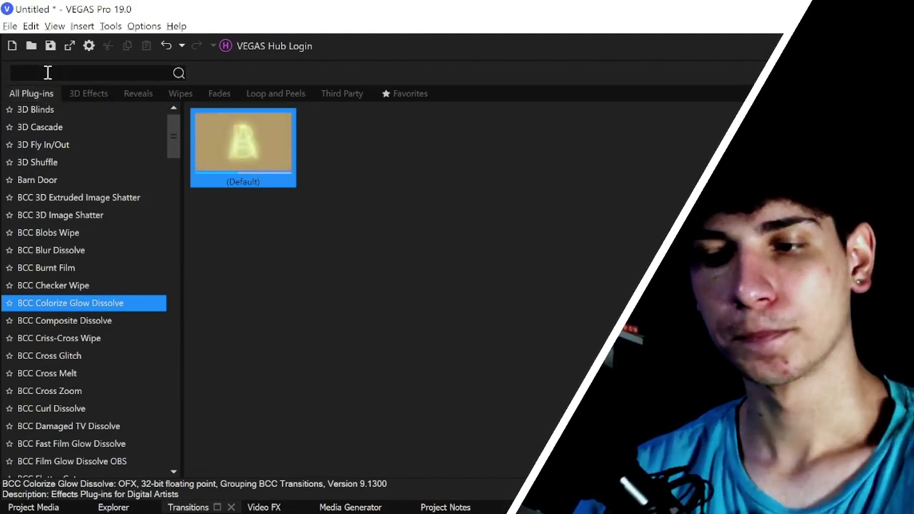
pyautogui.write('GLITCH')
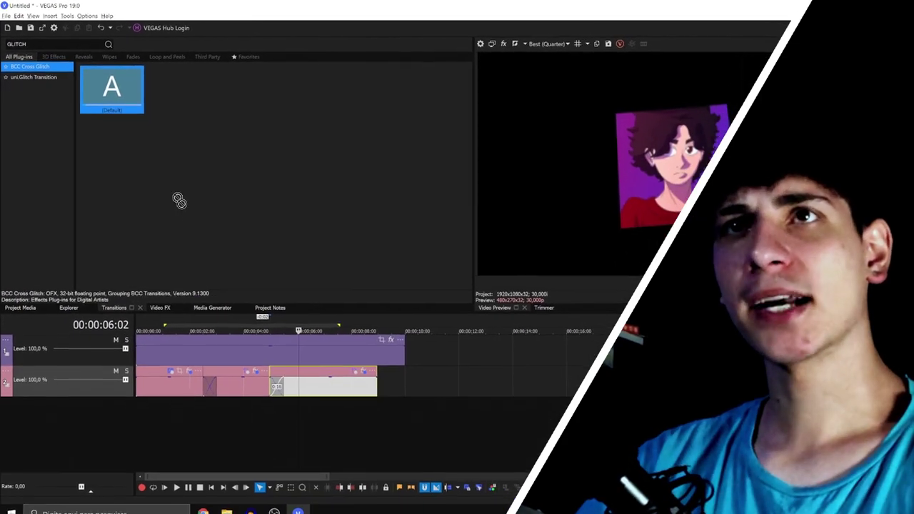
# Apply the default BCC Cross Glitch transition to both overlaps between title, logo and portrait, and preview from near the start
pyautogui.moveTo(178, 201); pyautogui.dragTo(273, 407)
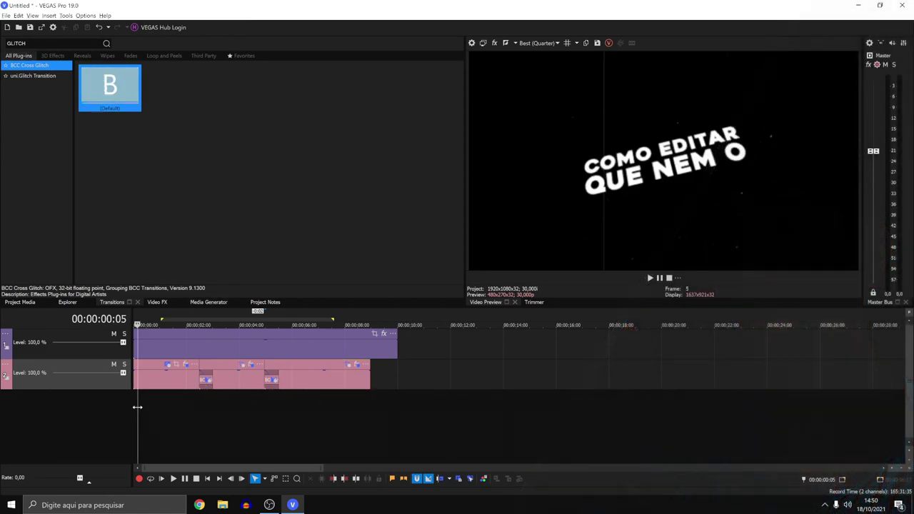
pyautogui.press('space')
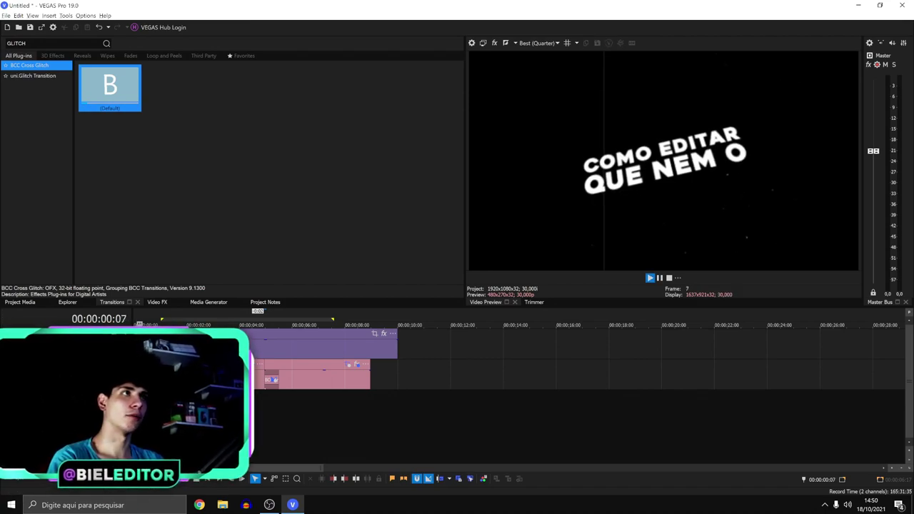